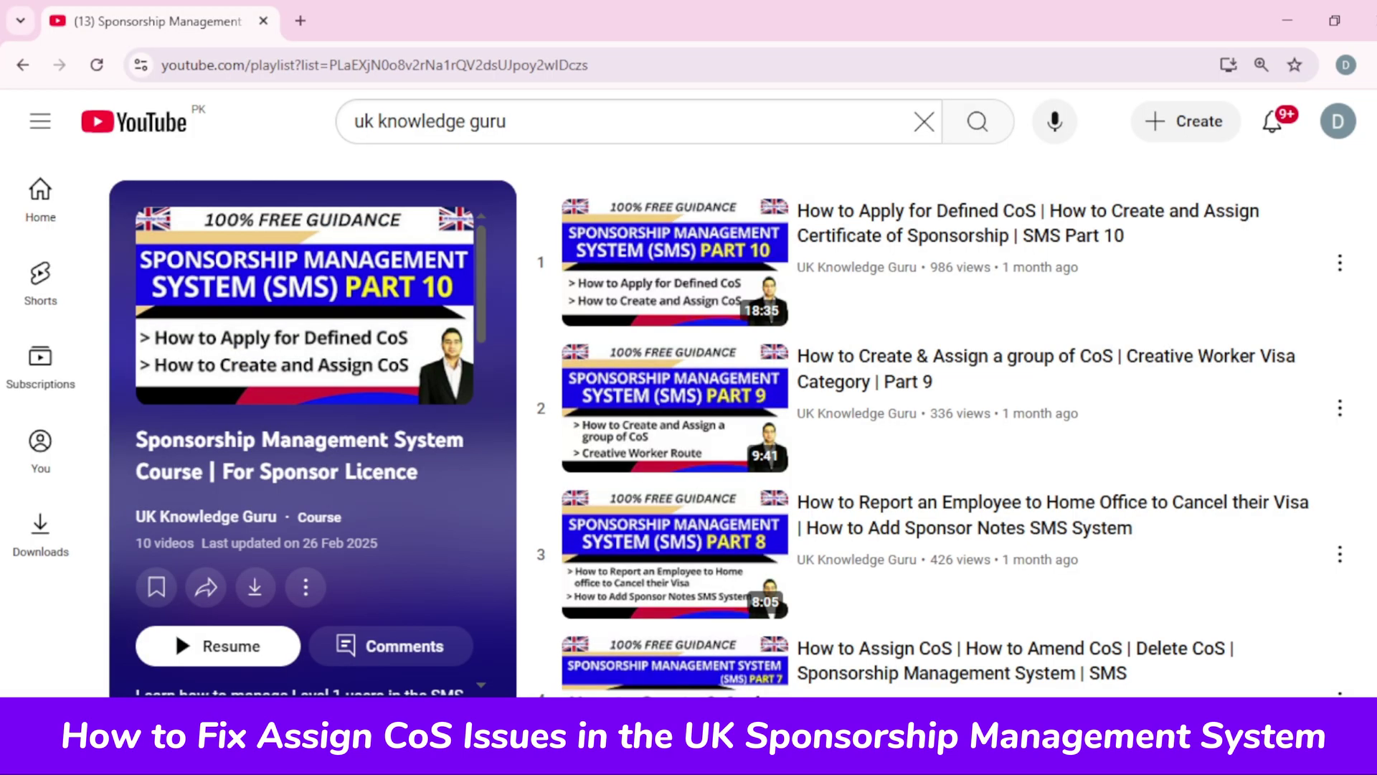
# - Look through the videos in the Sponsorship Management System course playlist, from Part 10 down to Part 3
pyautogui.scroll(-3, 940, 431)
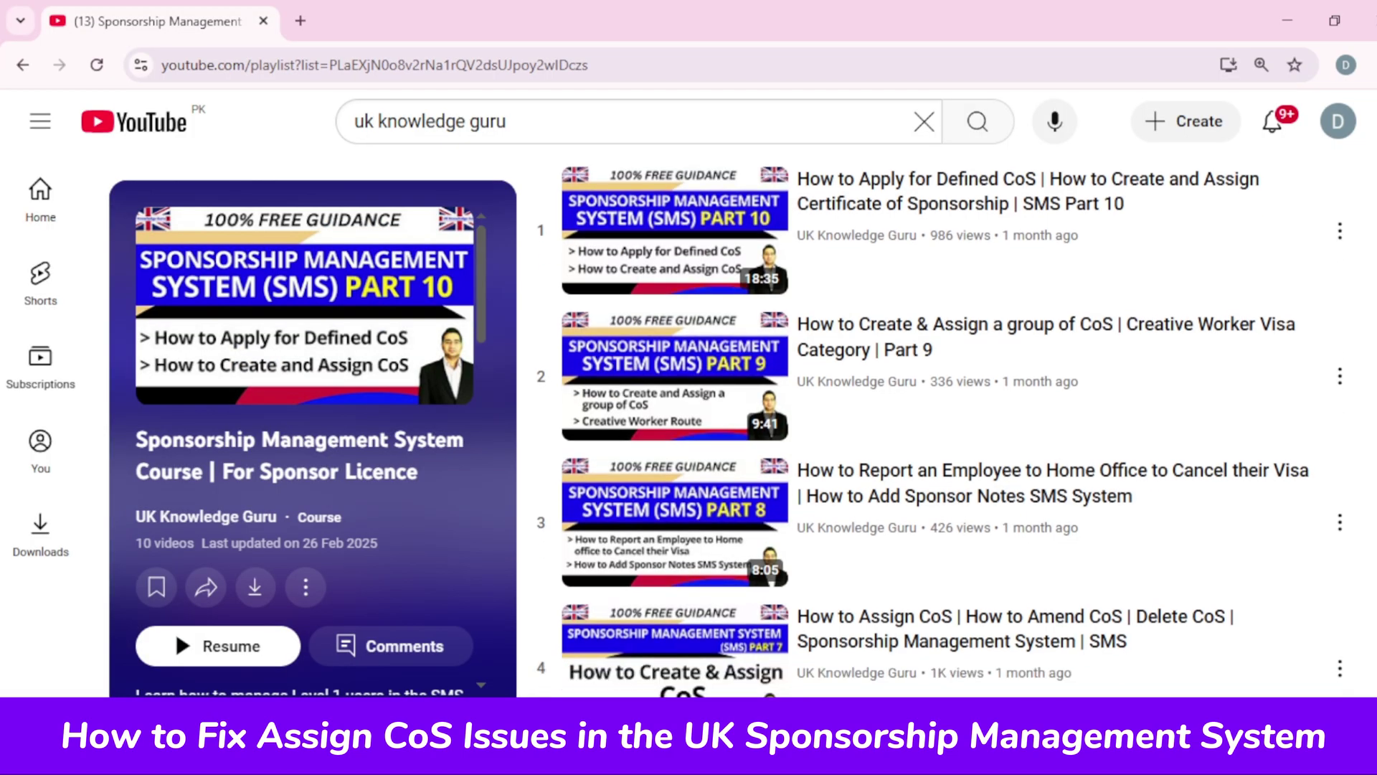
pyautogui.scroll(-5, 940, 431)
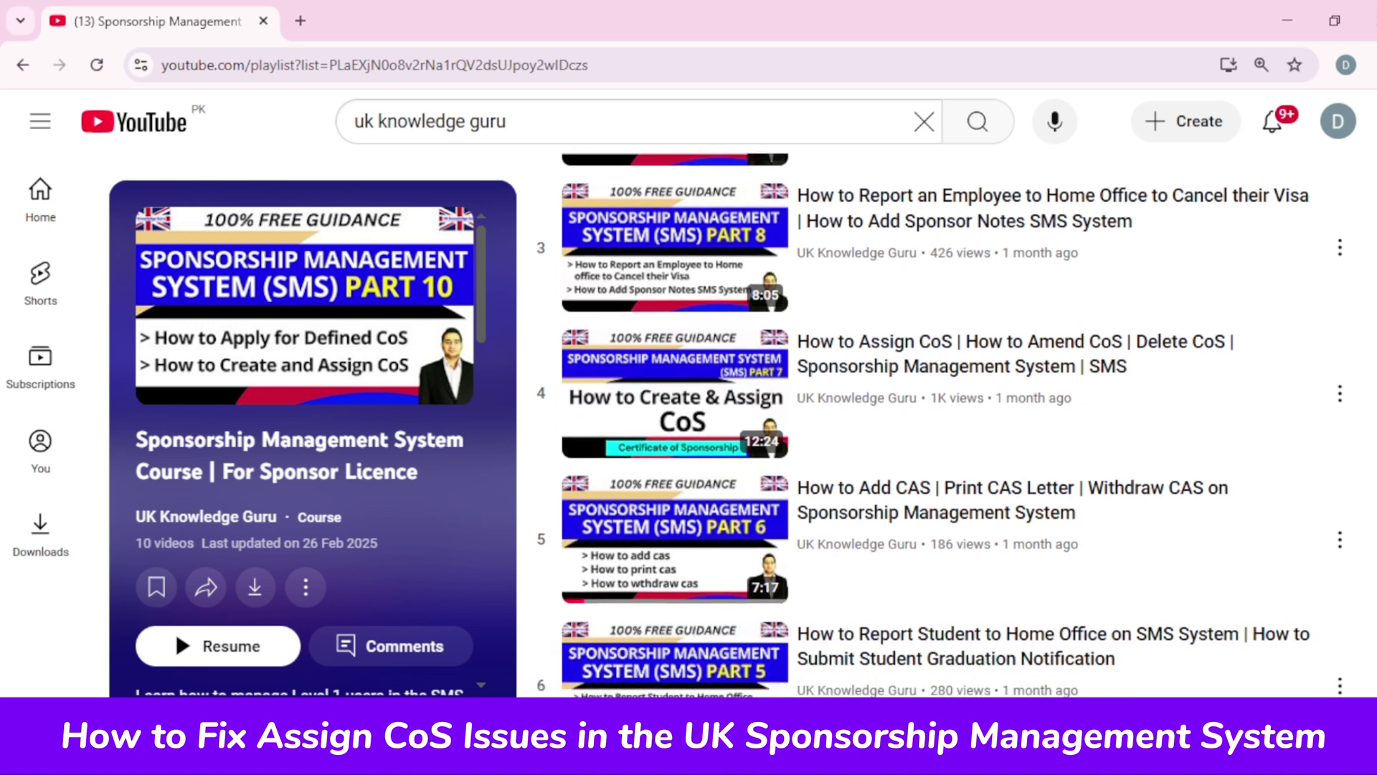
pyautogui.scroll(-5, 939, 430)
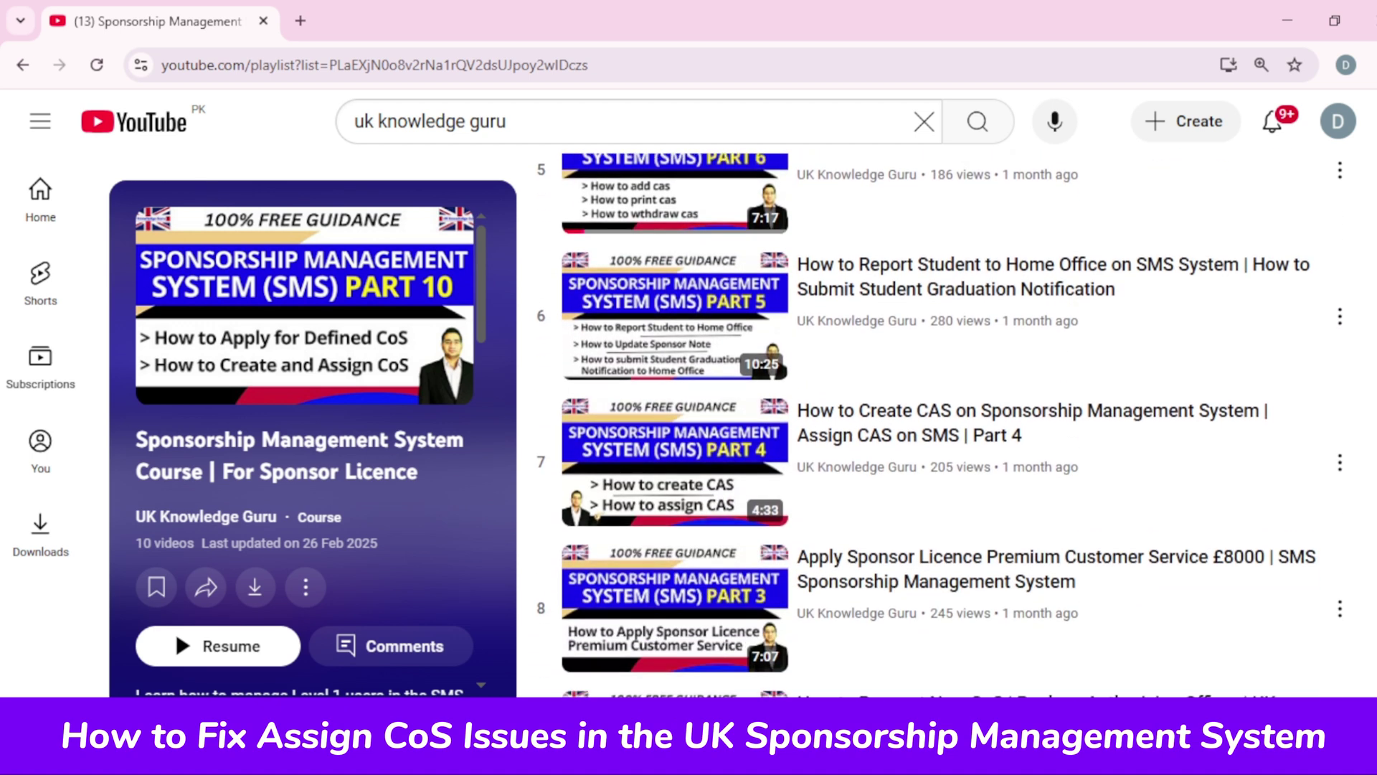
pyautogui.scroll(-2, 940, 431)
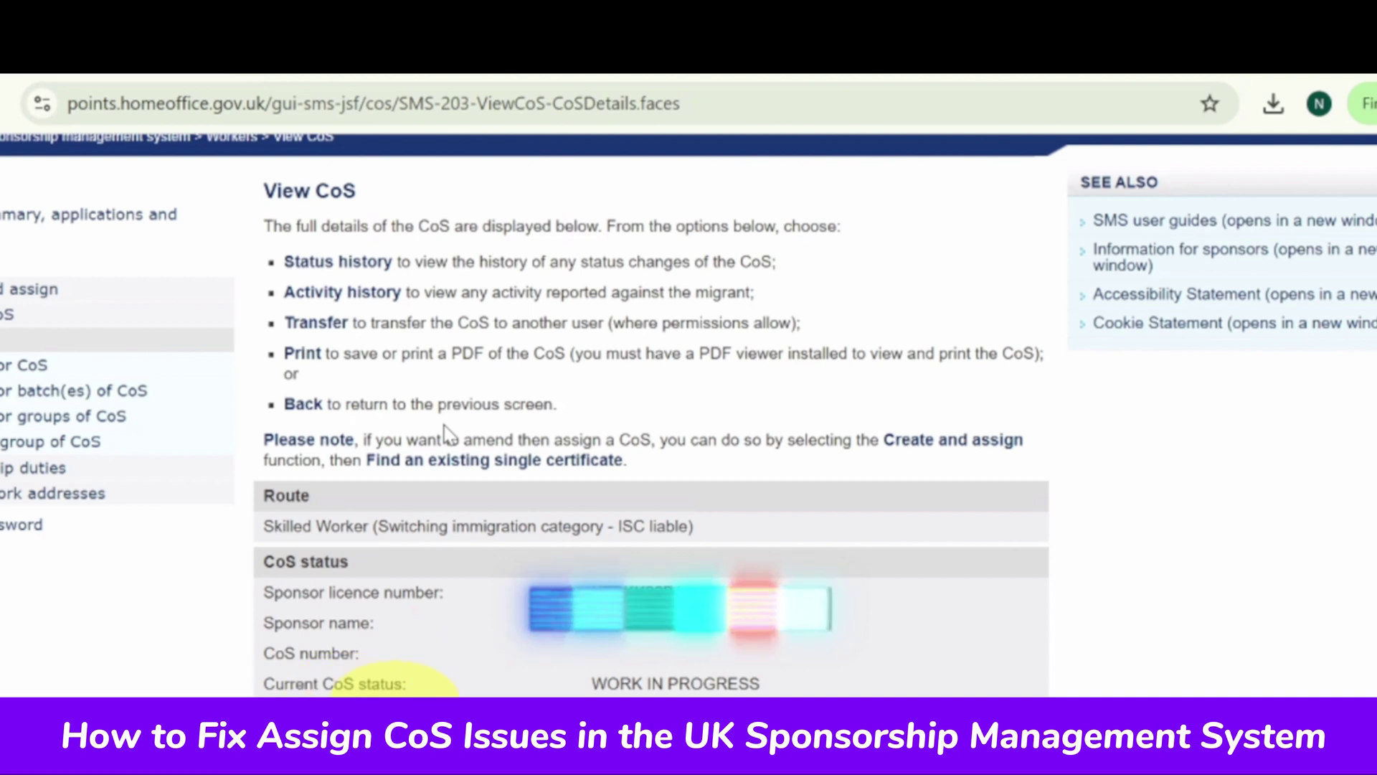
# - Review the full details of the Skilled Worker CoS, from its status and personal information through work dates to the migrant's employment and salary
pyautogui.scroll(-3, 649, 692)
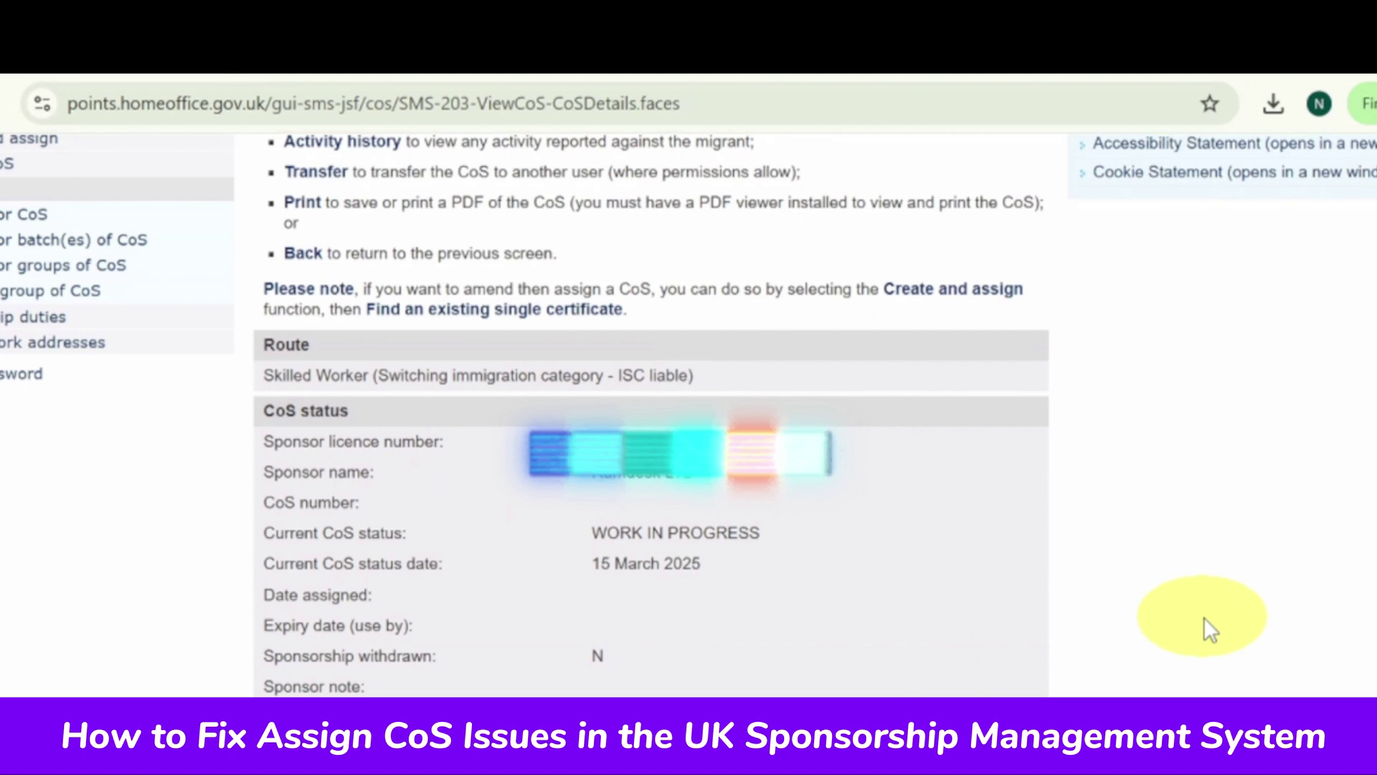
pyautogui.scroll(-5, 1203, 617)
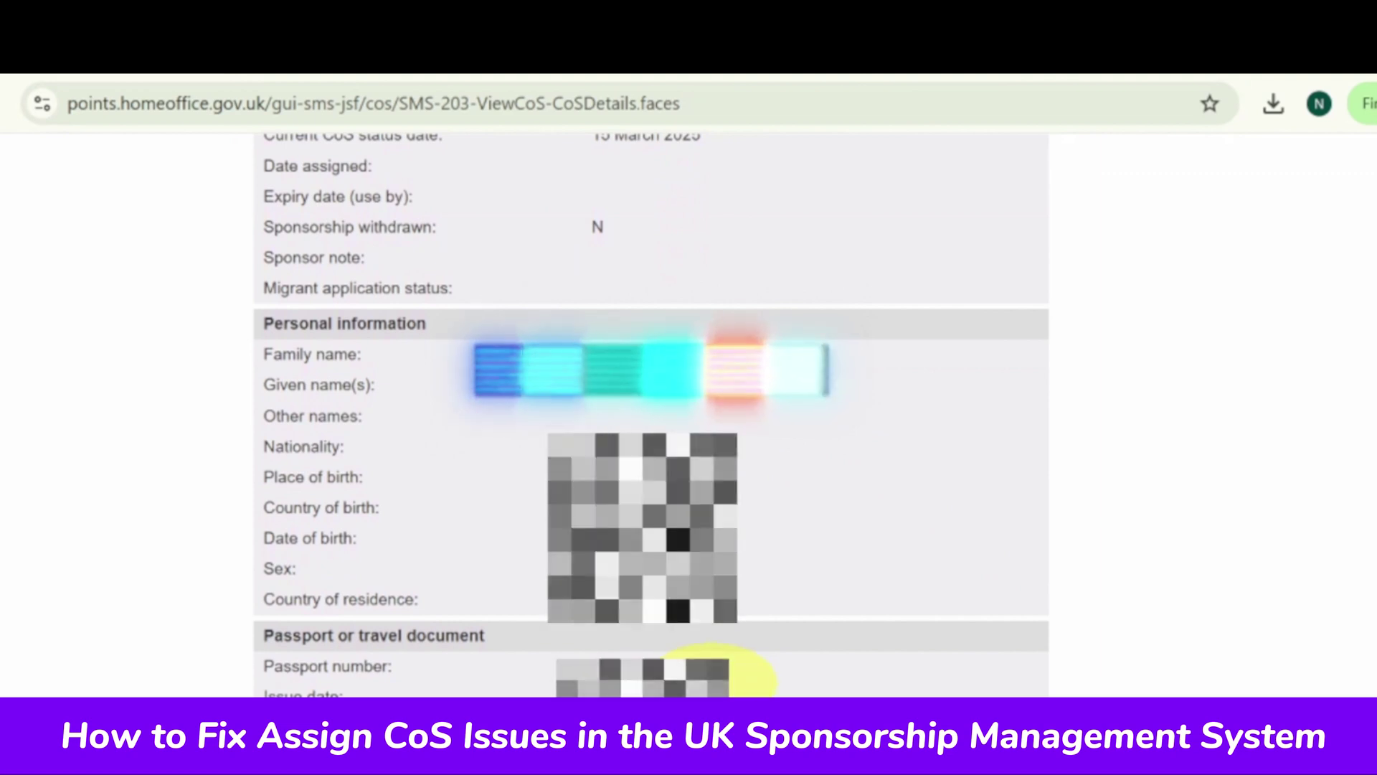
pyautogui.scroll(-4, 829, 663)
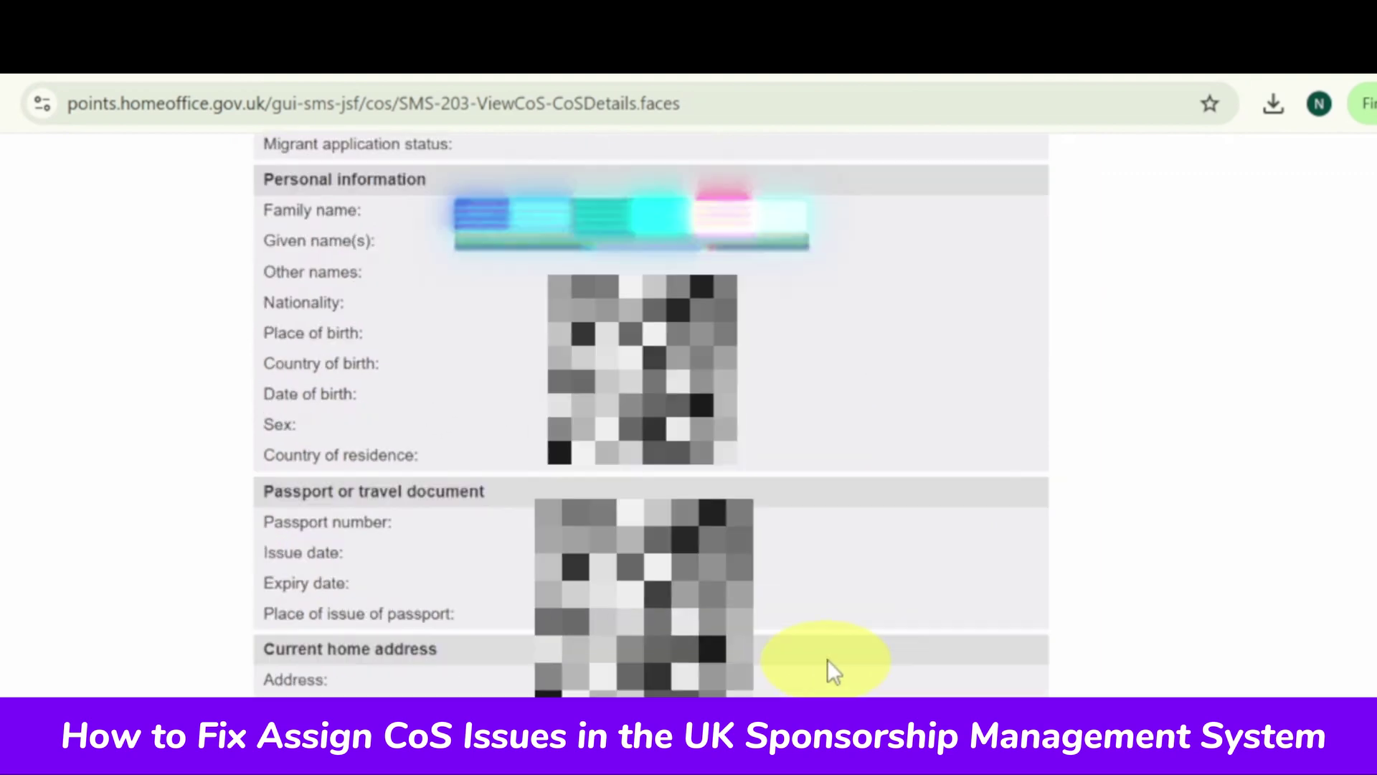
pyautogui.scroll(-3, 824, 647)
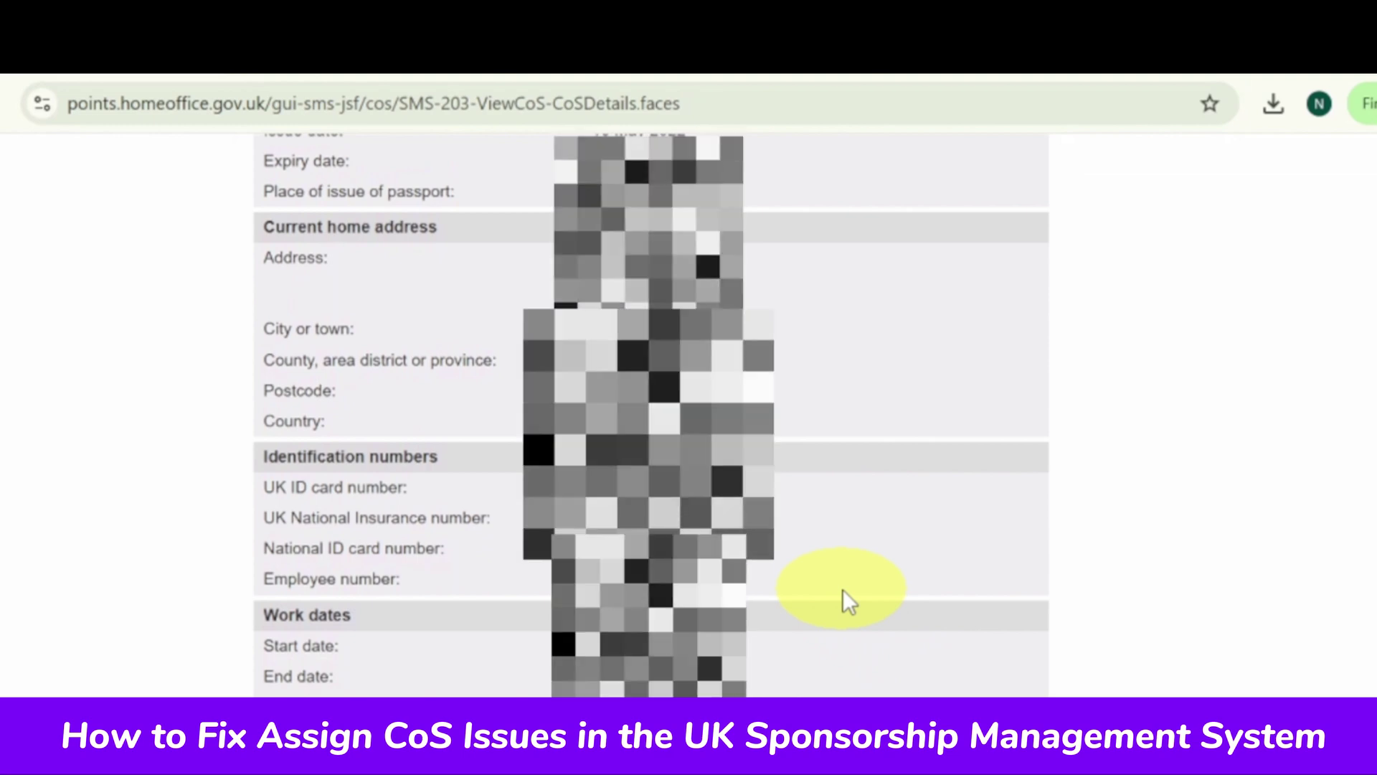
pyautogui.scroll(-3, 842, 588)
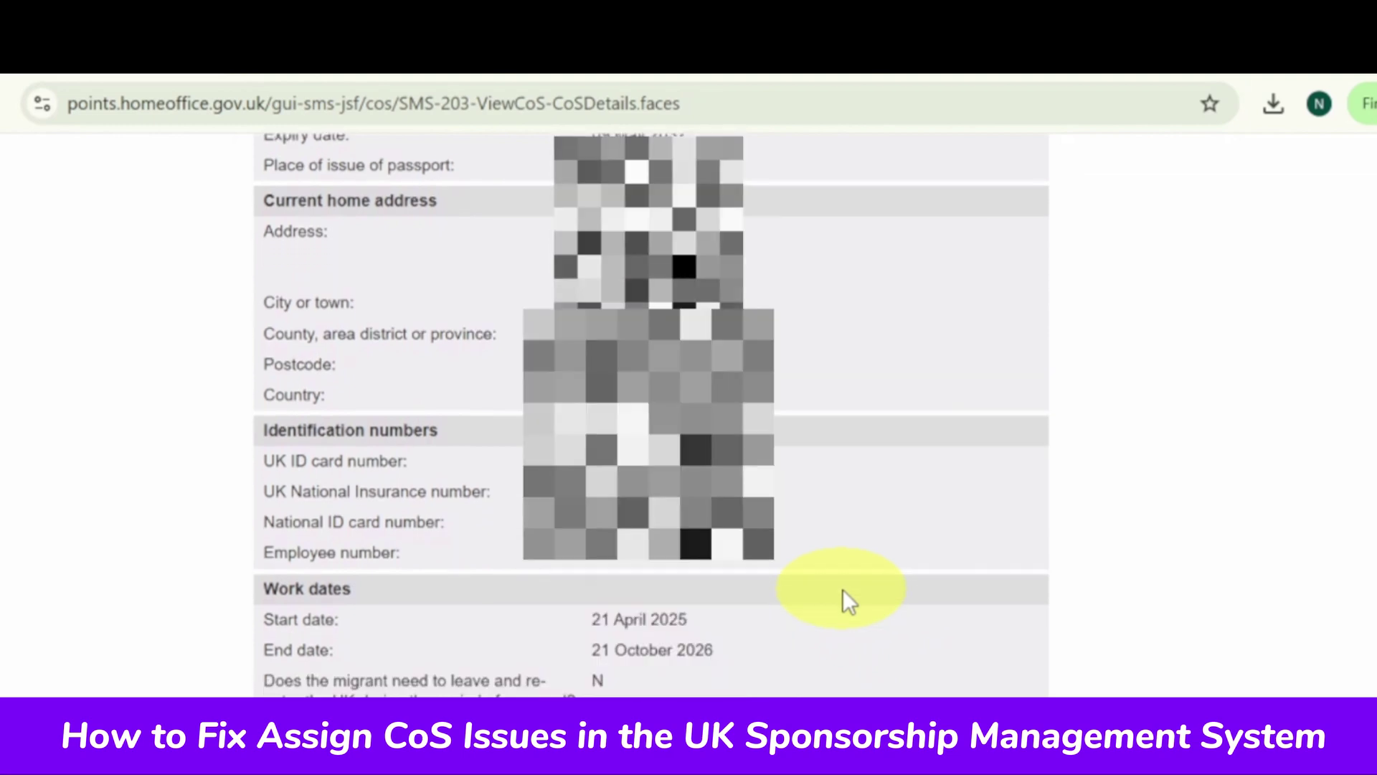
pyautogui.scroll(-12, 823, 574)
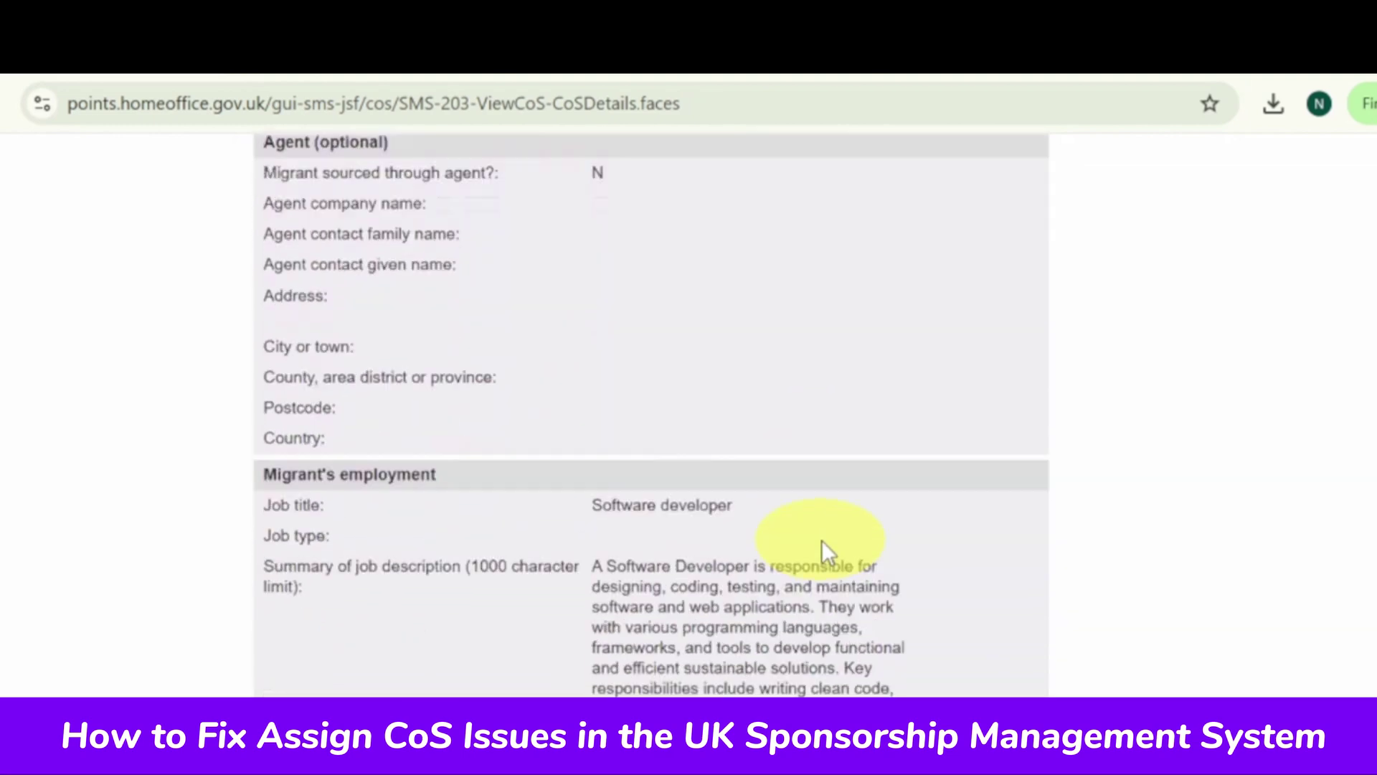
pyautogui.scroll(-1, 824, 543)
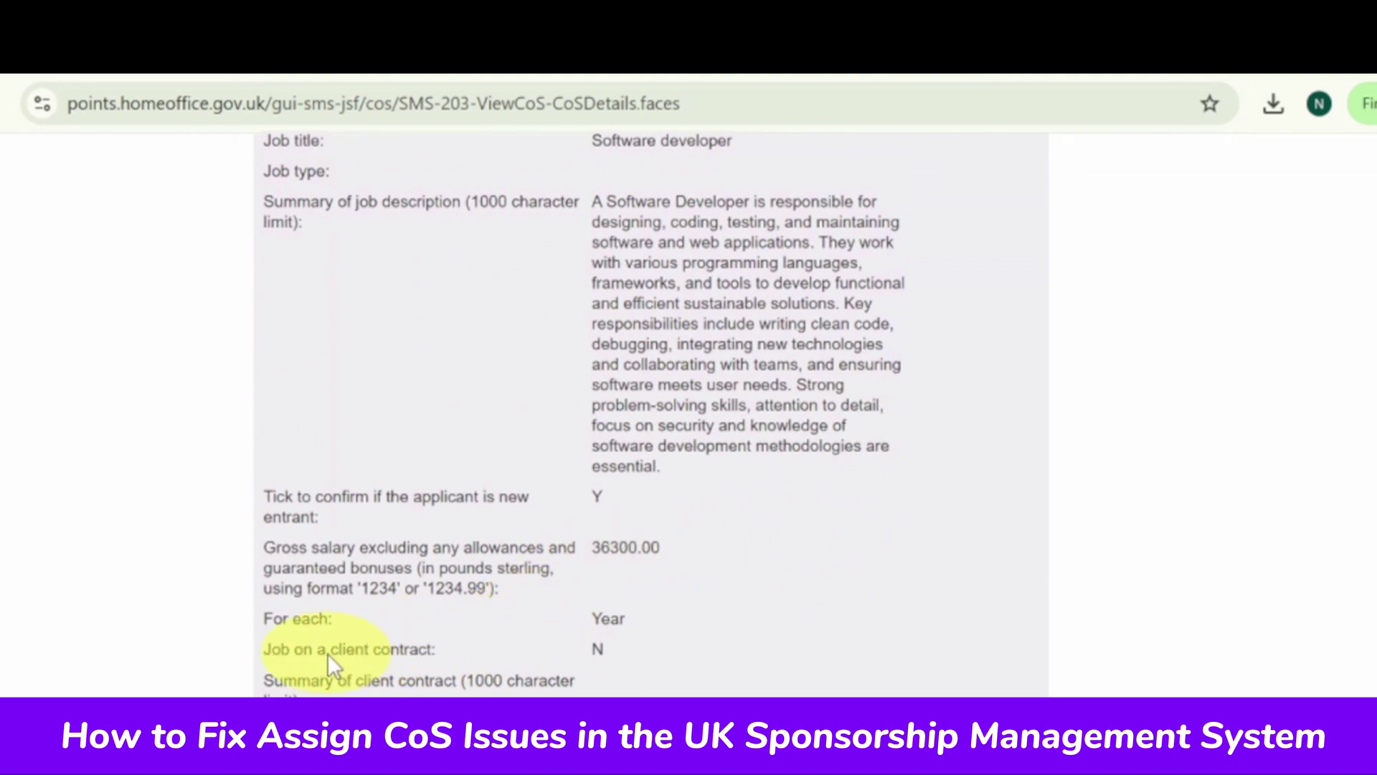
pyautogui.scroll(-1, 320, 566)
pyautogui.scroll(-1, 556, 538)
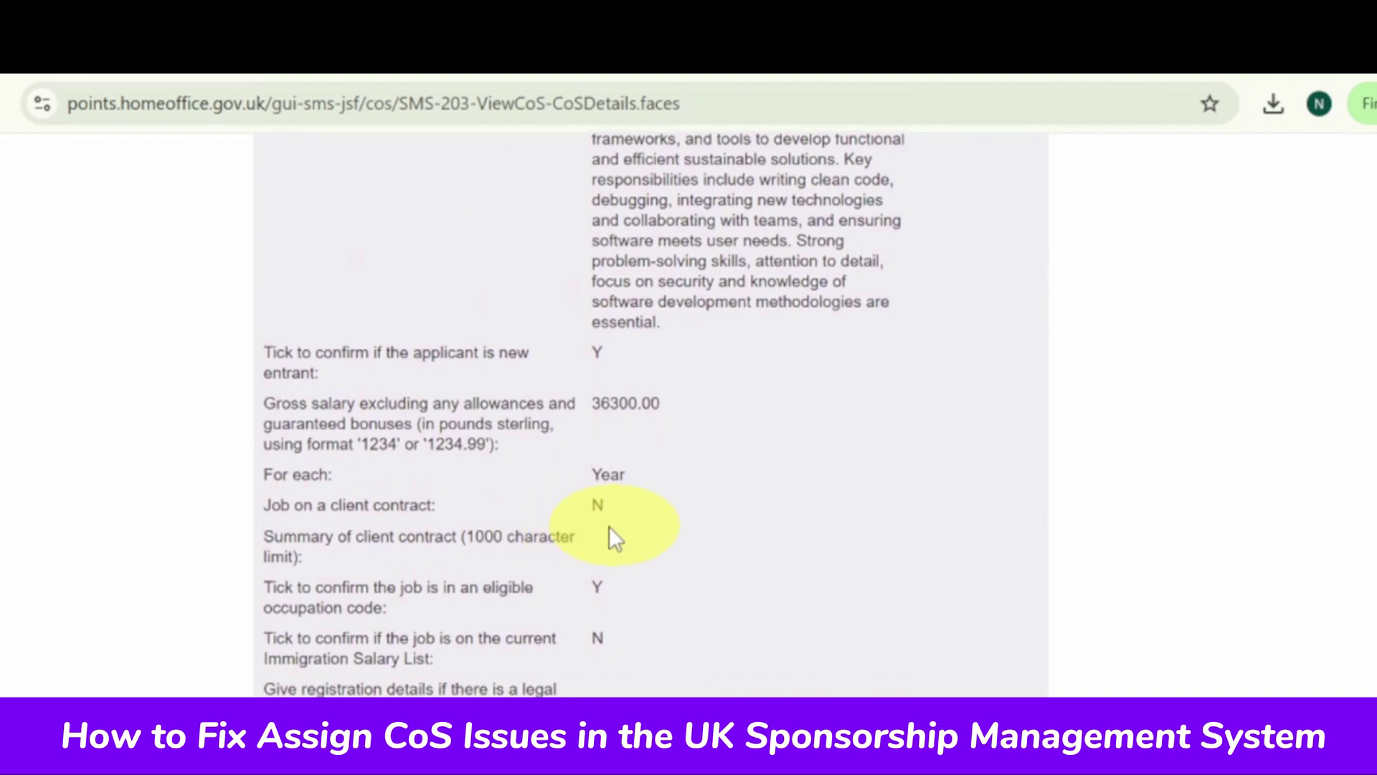
pyautogui.scroll(-1, 436, 546)
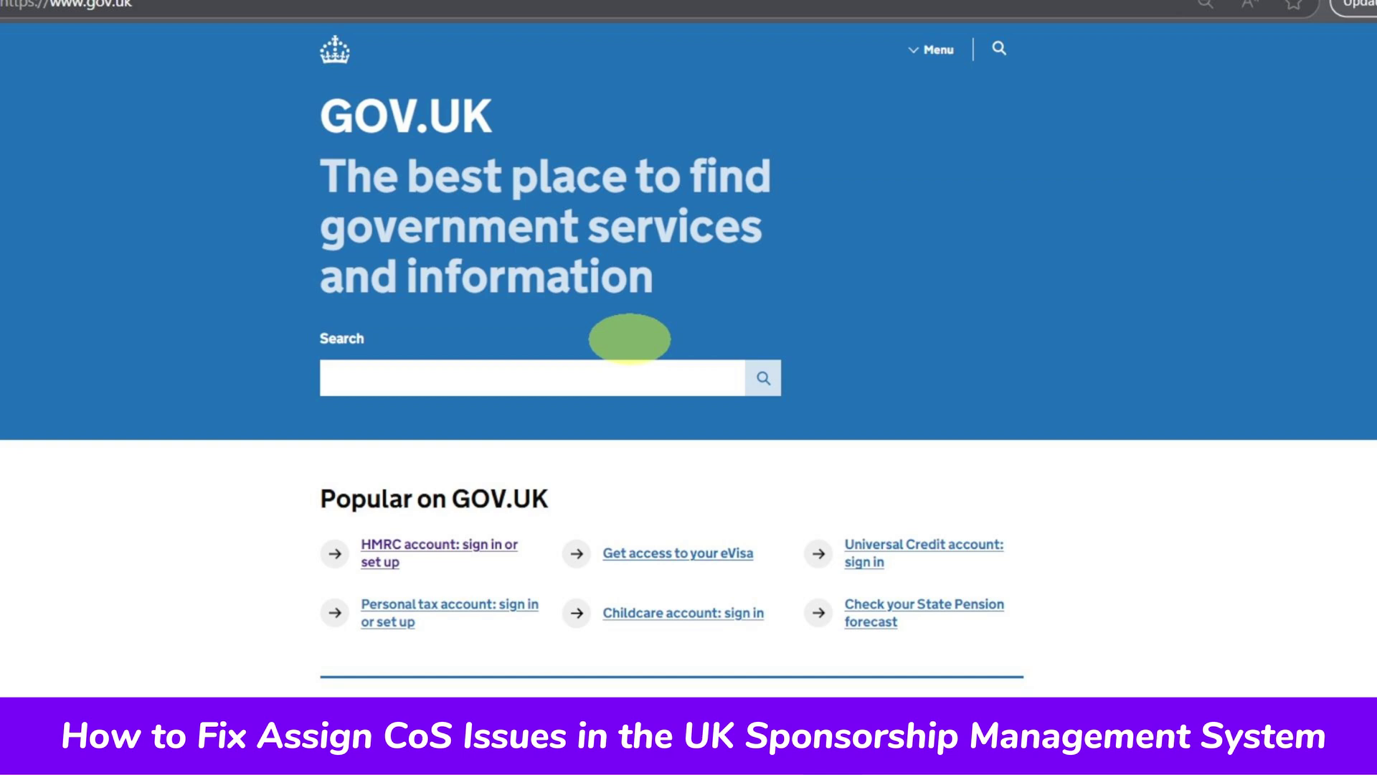
# - Search GOV.UK for "skilled worker visa" and open the Your job page of the Skilled Worker visa guide
pyautogui.click(648, 370)
pyautogui.write('skilled')
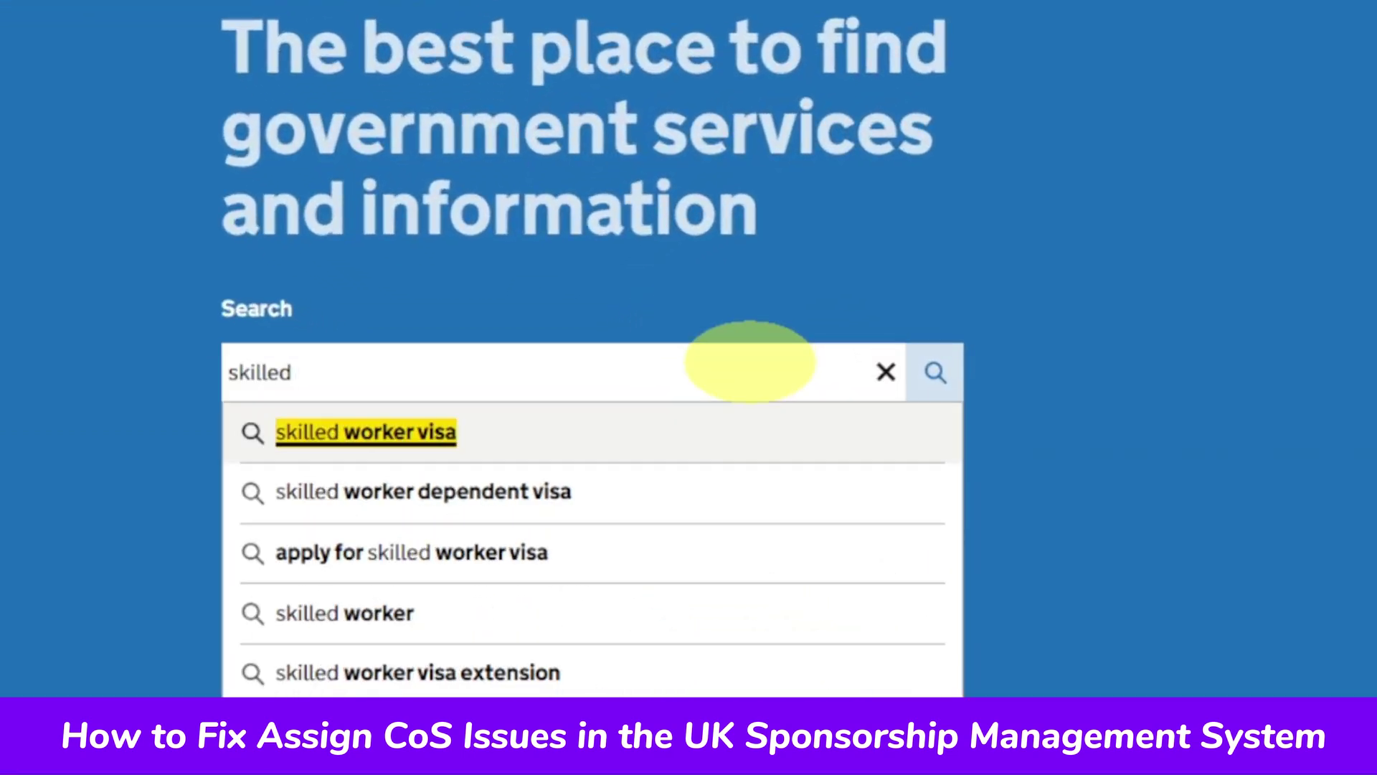
pyautogui.press('Return')
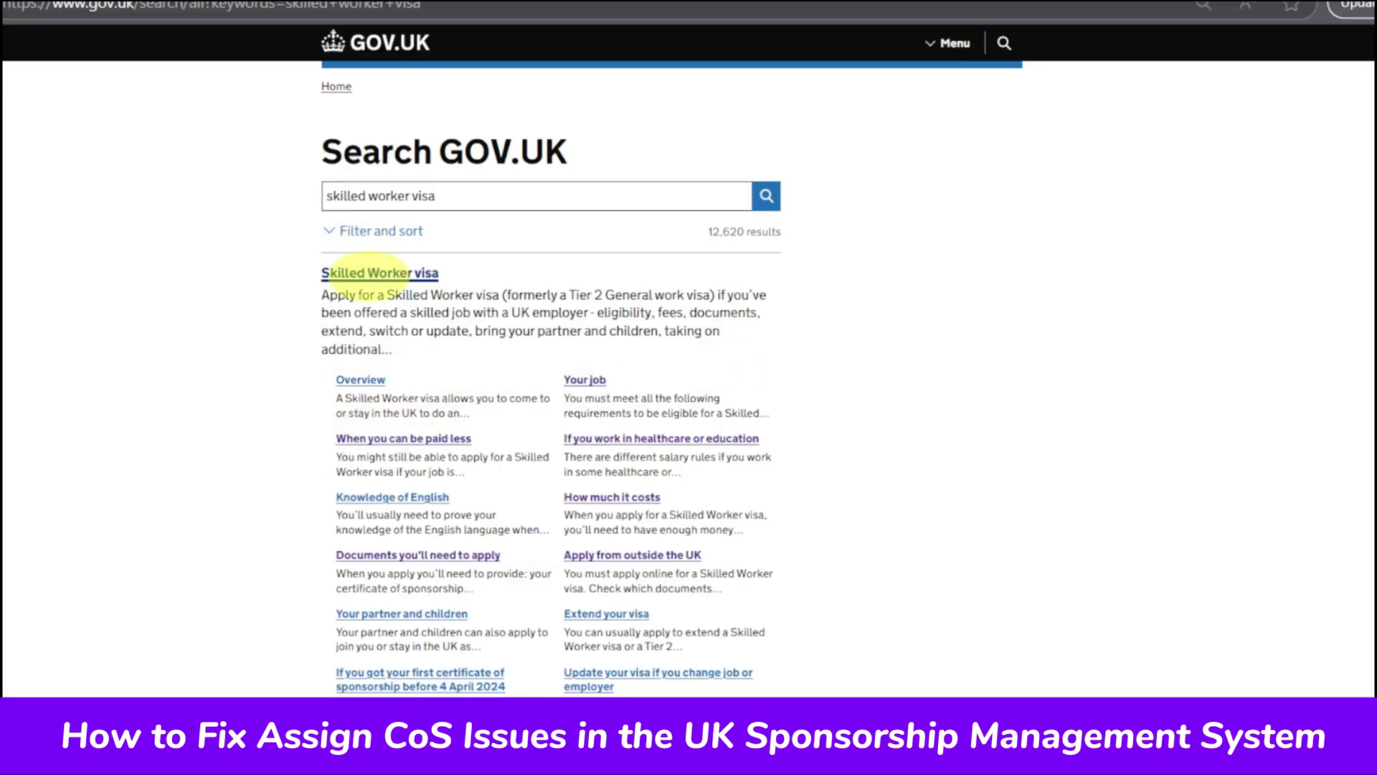
pyautogui.click(366, 271)
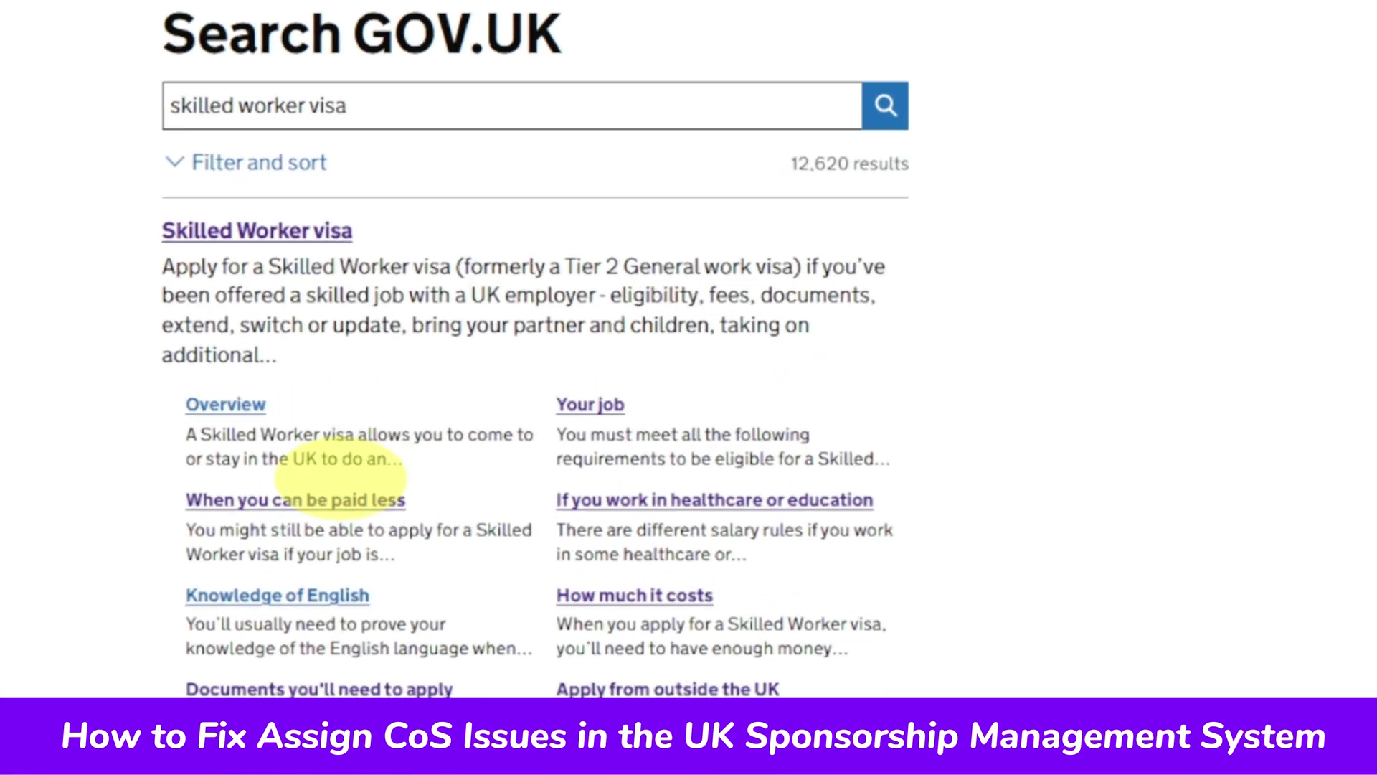
pyautogui.click(136, 172)
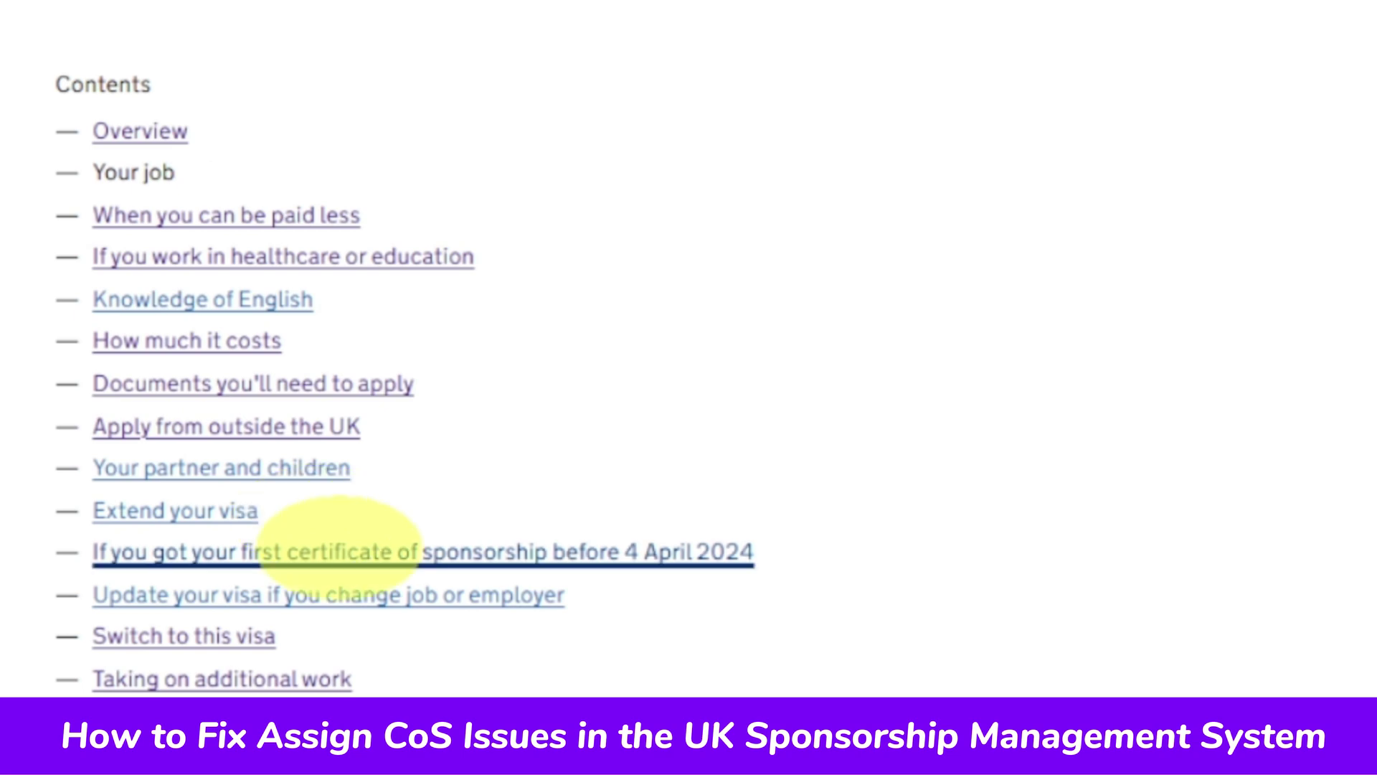
# - Open the going rates for eligible occupation codes from the guide's salary requirements and look at the start of the table
pyautogui.scroll(-10, 344, 553)
pyautogui.scroll(-8, 397, 580)
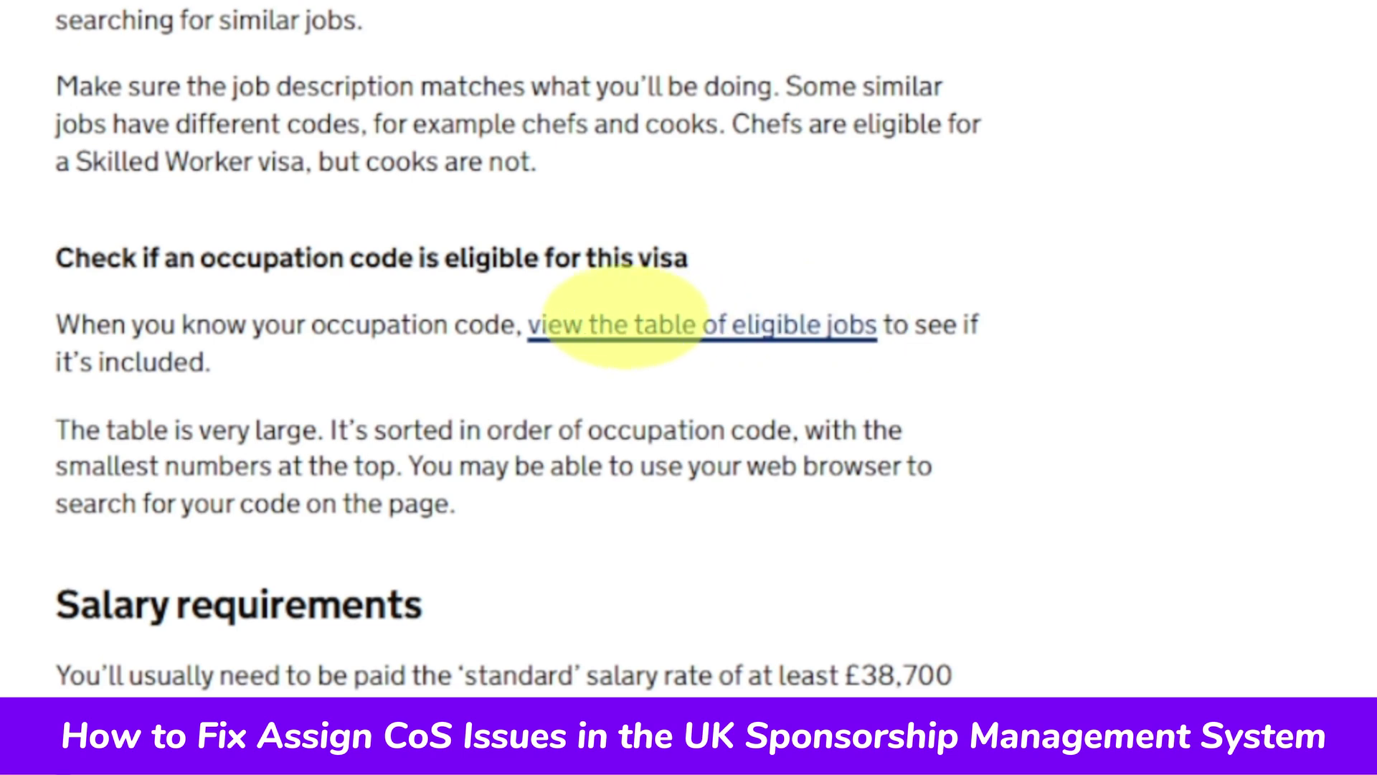
pyautogui.scroll(-2, 649, 344)
pyautogui.scroll(-7, 649, 344)
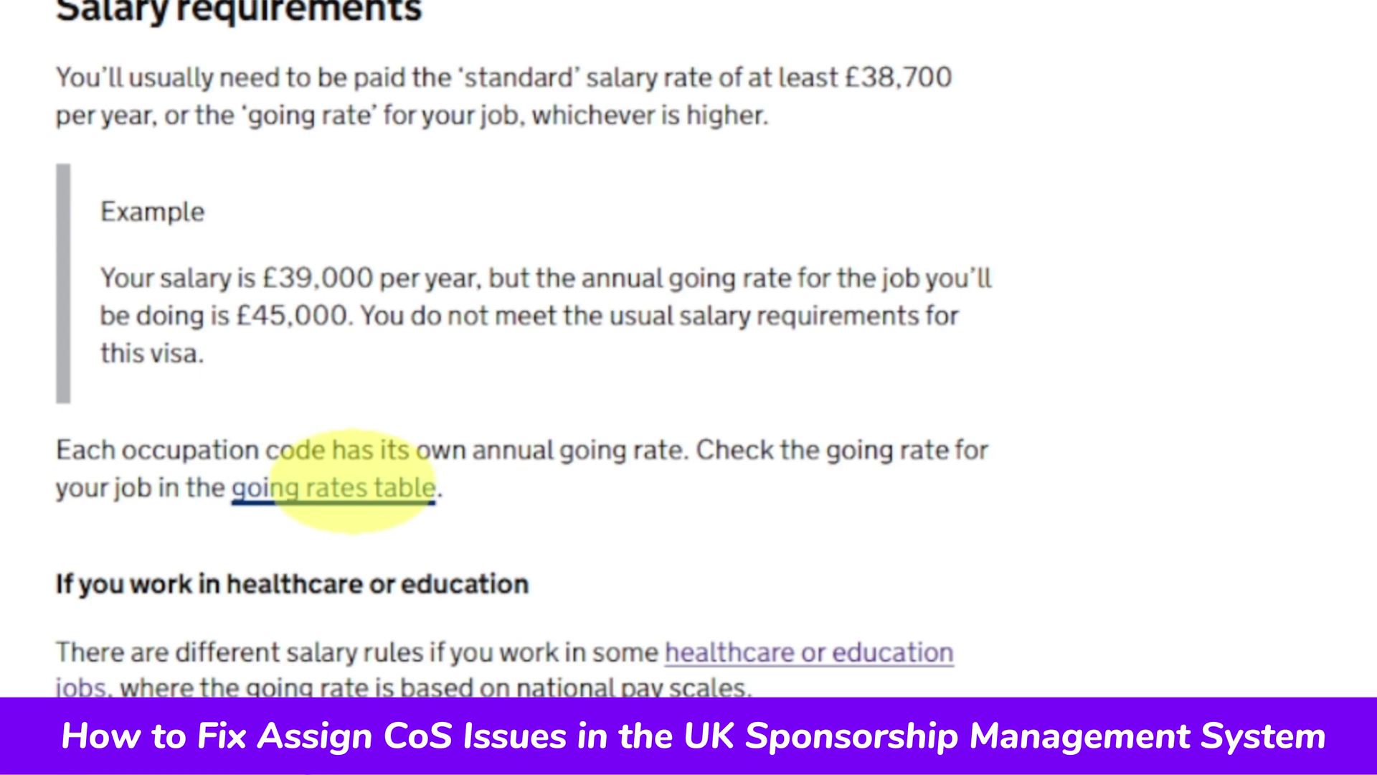
pyautogui.click(344, 488)
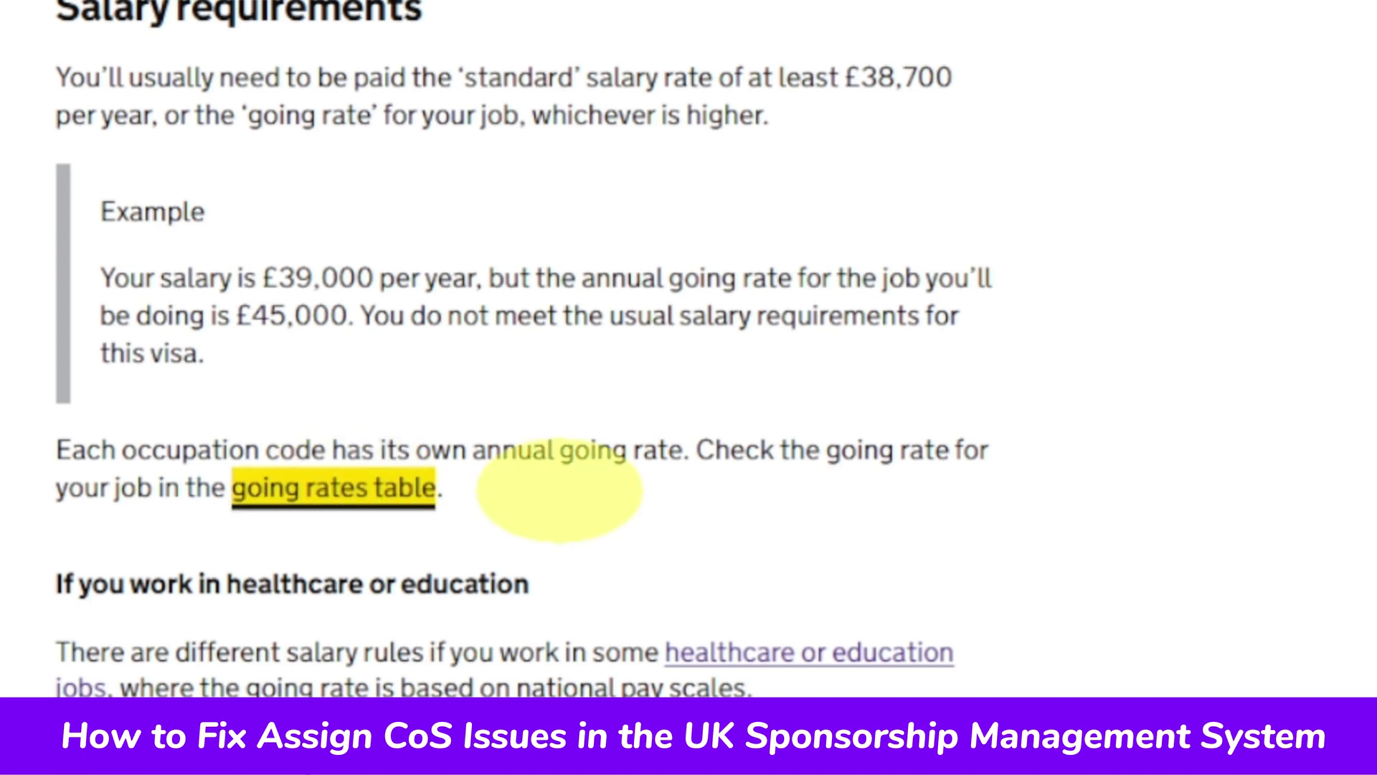
pyautogui.click(520, 556)
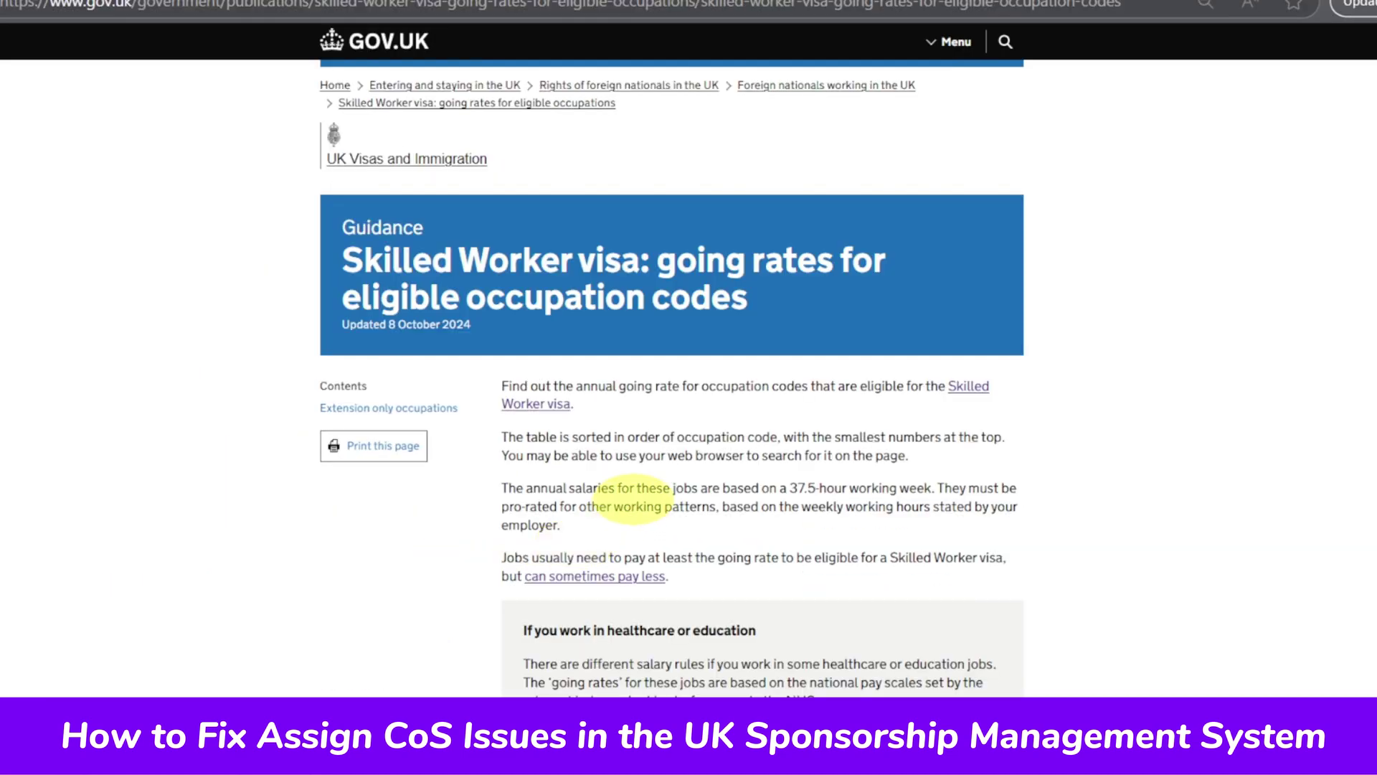
pyautogui.scroll(-8, 631, 595)
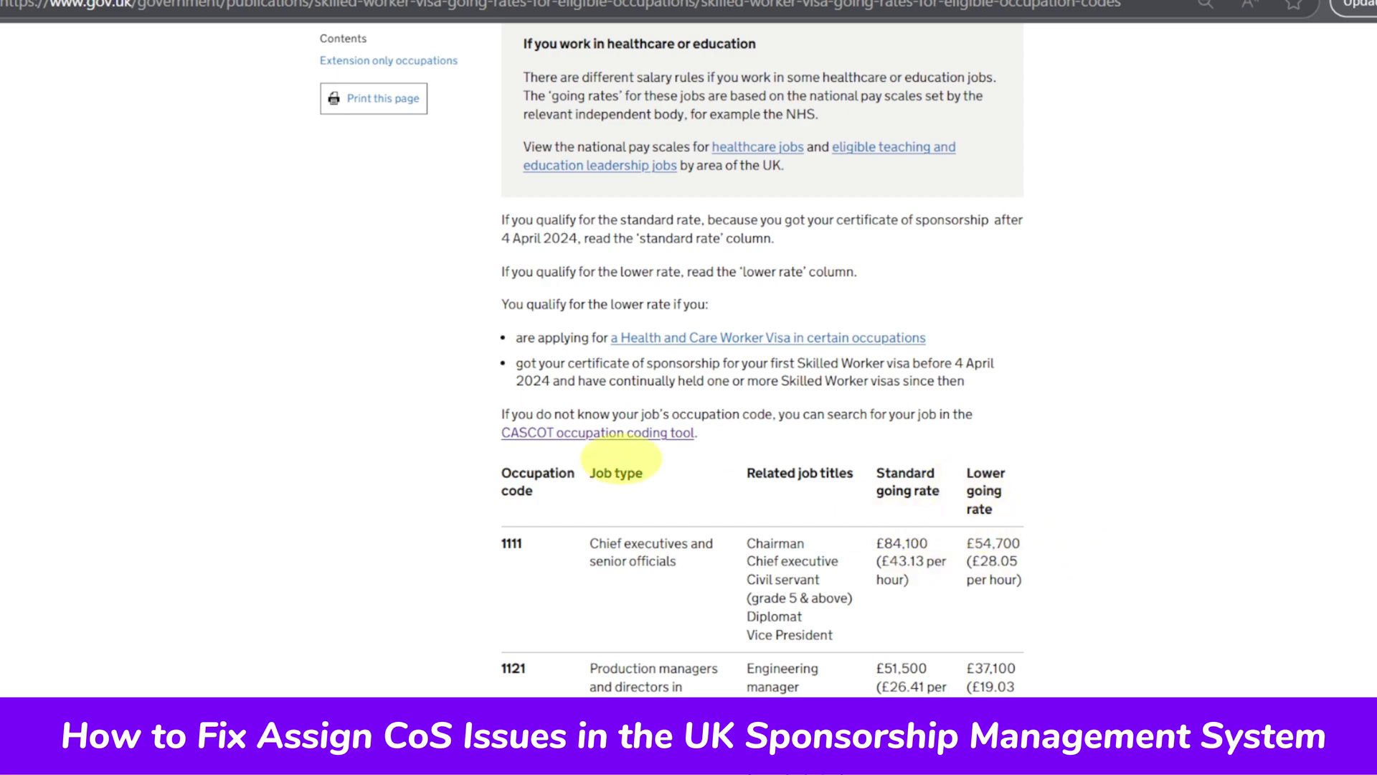
pyautogui.scroll(6, 642, 538)
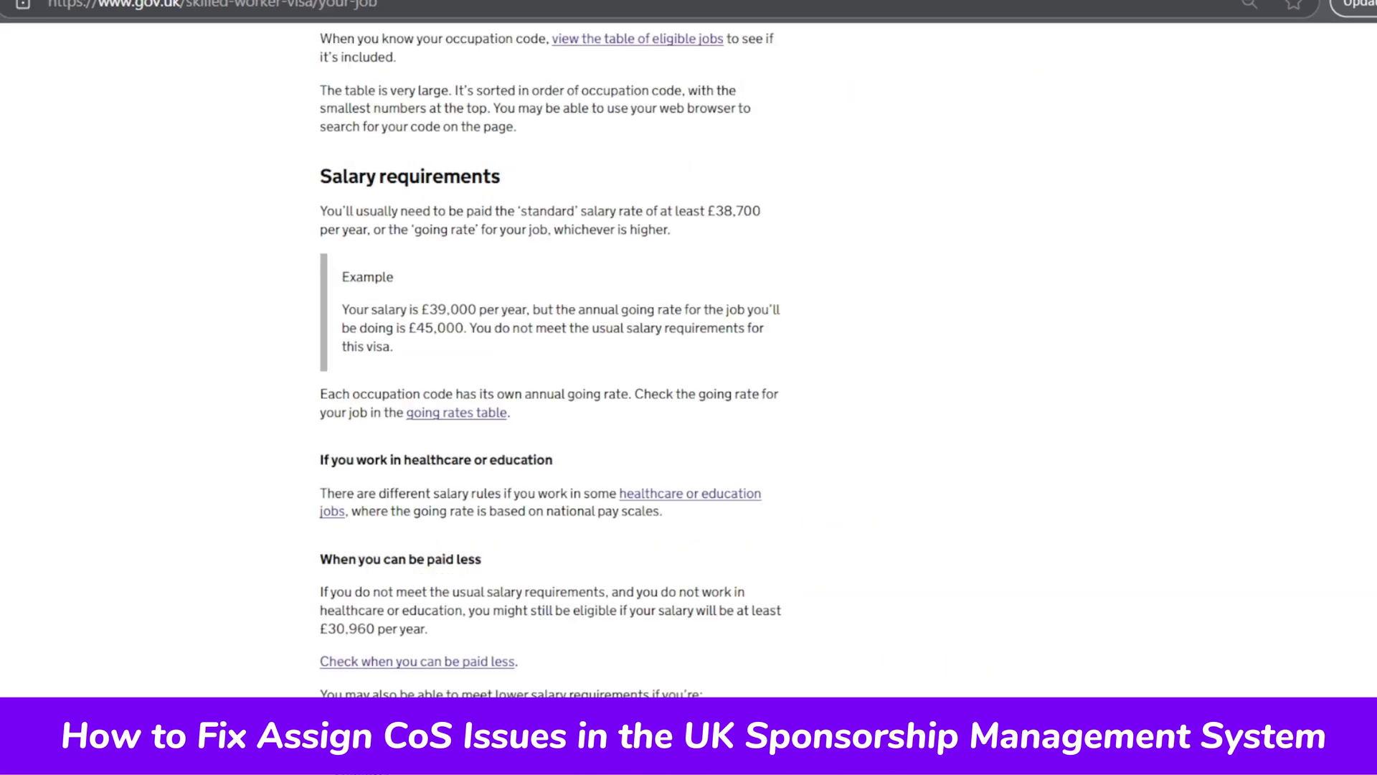
# - From the occupation code section of the Your job page, open the Skilled Worker visa document on eligible occupations and codes
pyautogui.scroll(2, 332, 359)
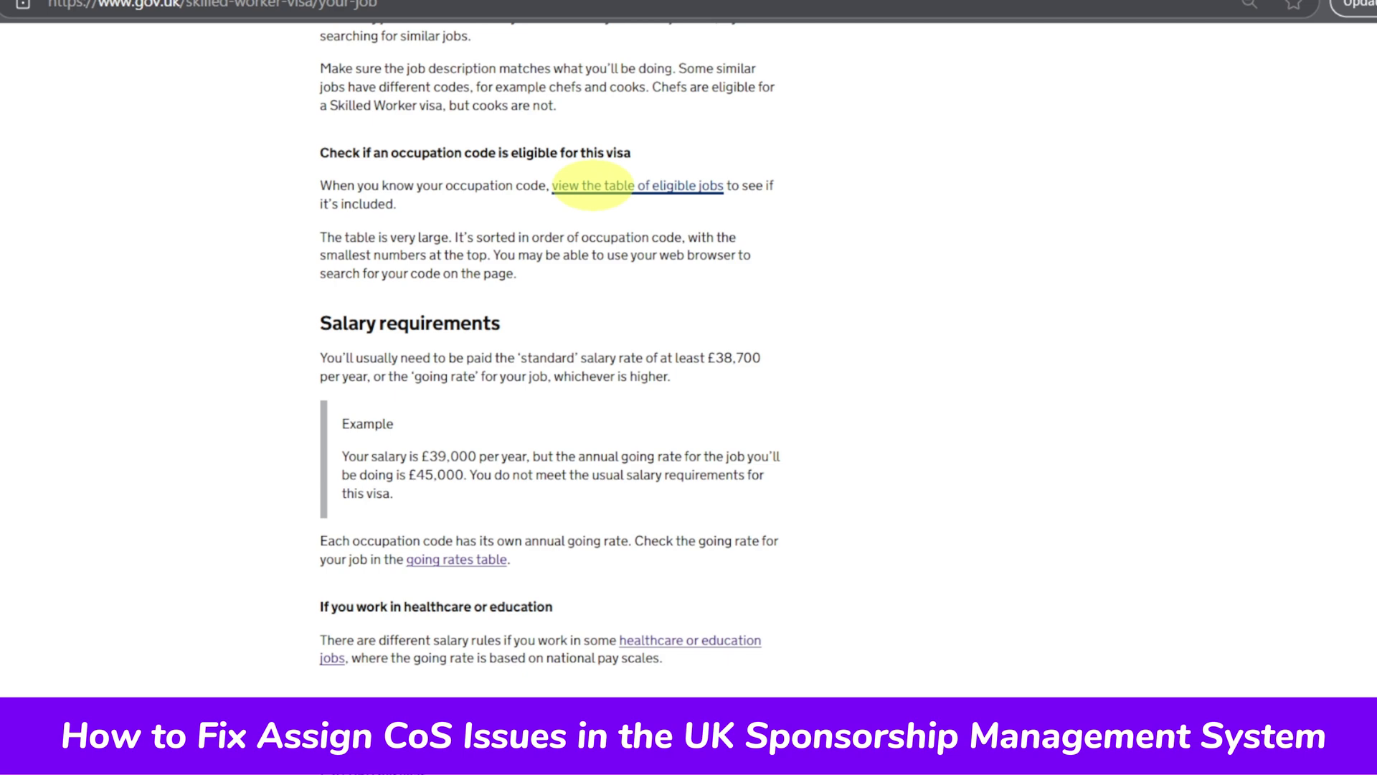
pyautogui.click(592, 185)
pyautogui.click(488, 536)
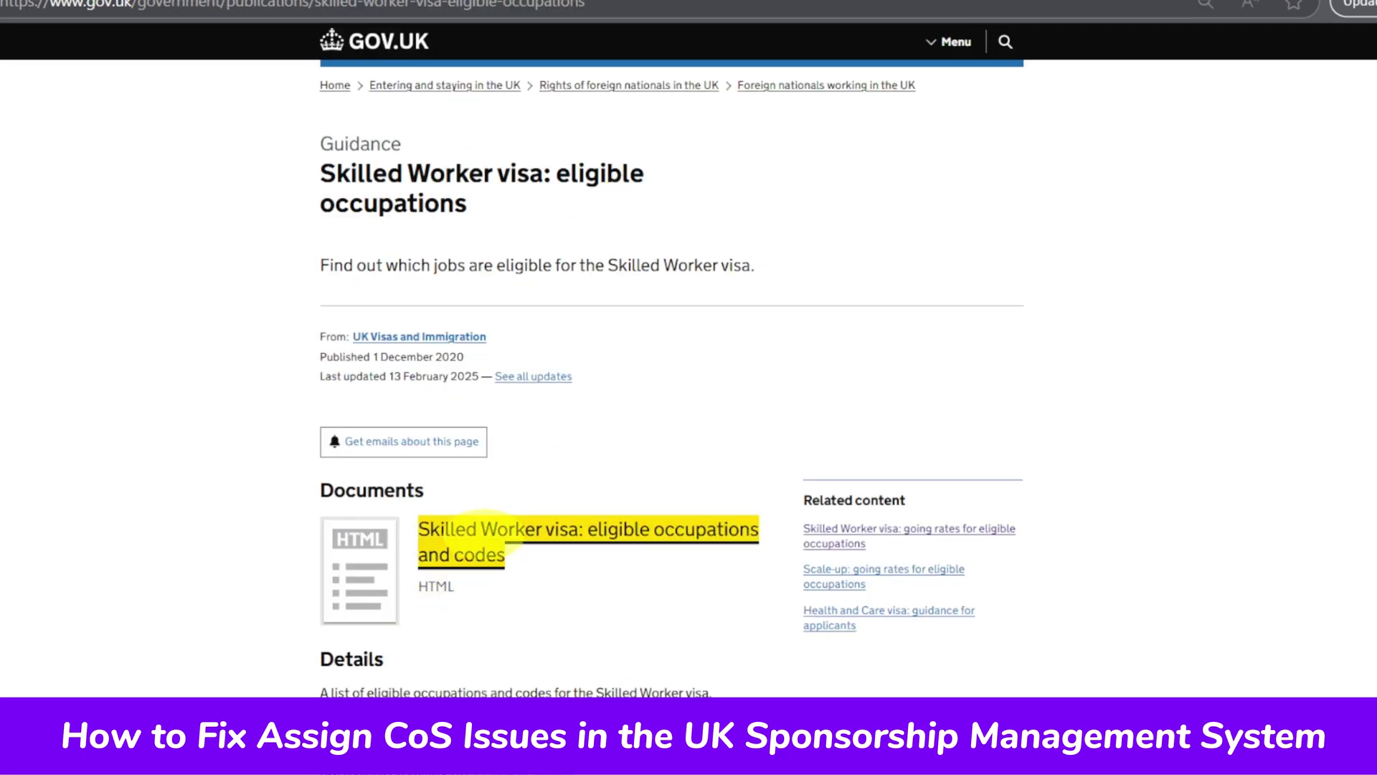
# - Examine the table of occupation codes, job types and related job titles to see which are eligible for the Skilled Worker visa
pyautogui.scroll(-5, 778, 491)
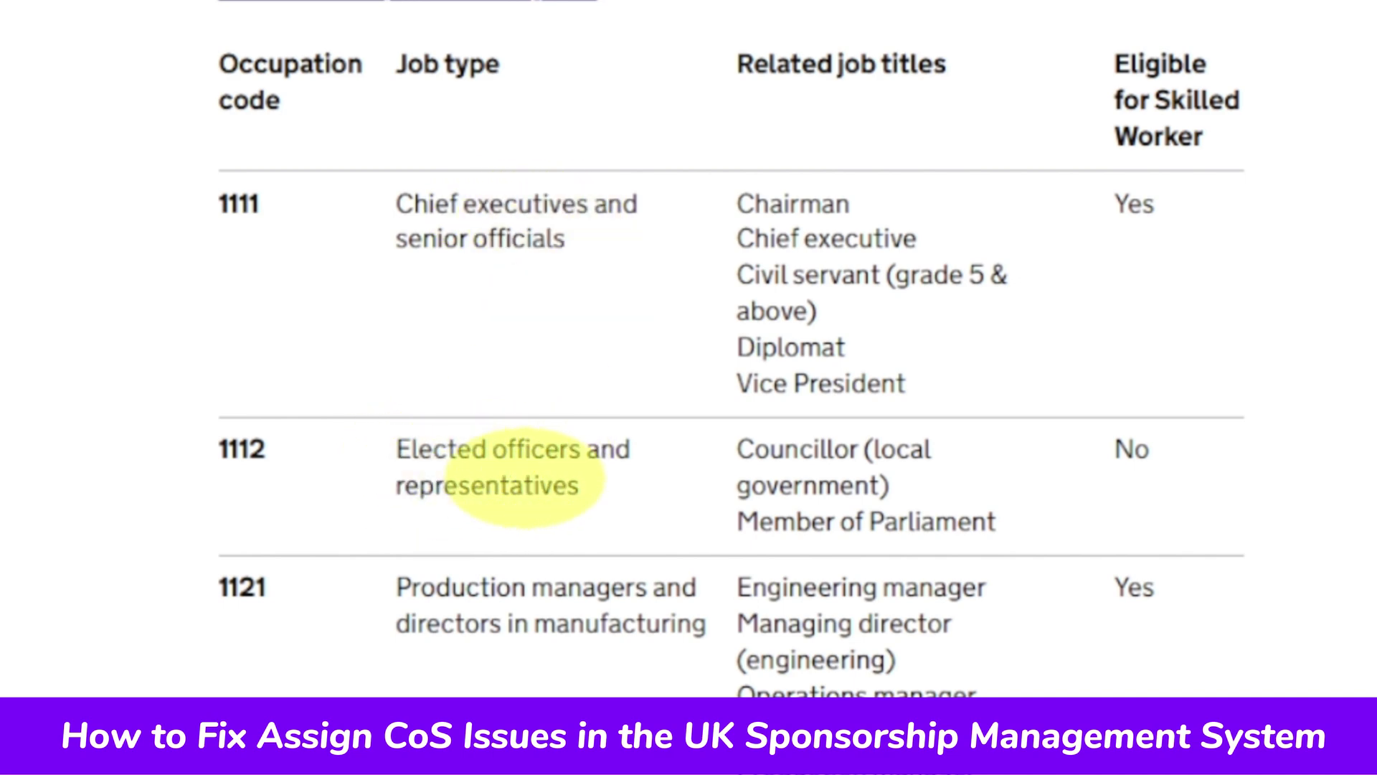
pyautogui.scroll(-4, 646, 545)
pyautogui.scroll(-3, 1138, 53)
pyautogui.scroll(3, 1130, 143)
pyautogui.scroll(-20, 1112, 418)
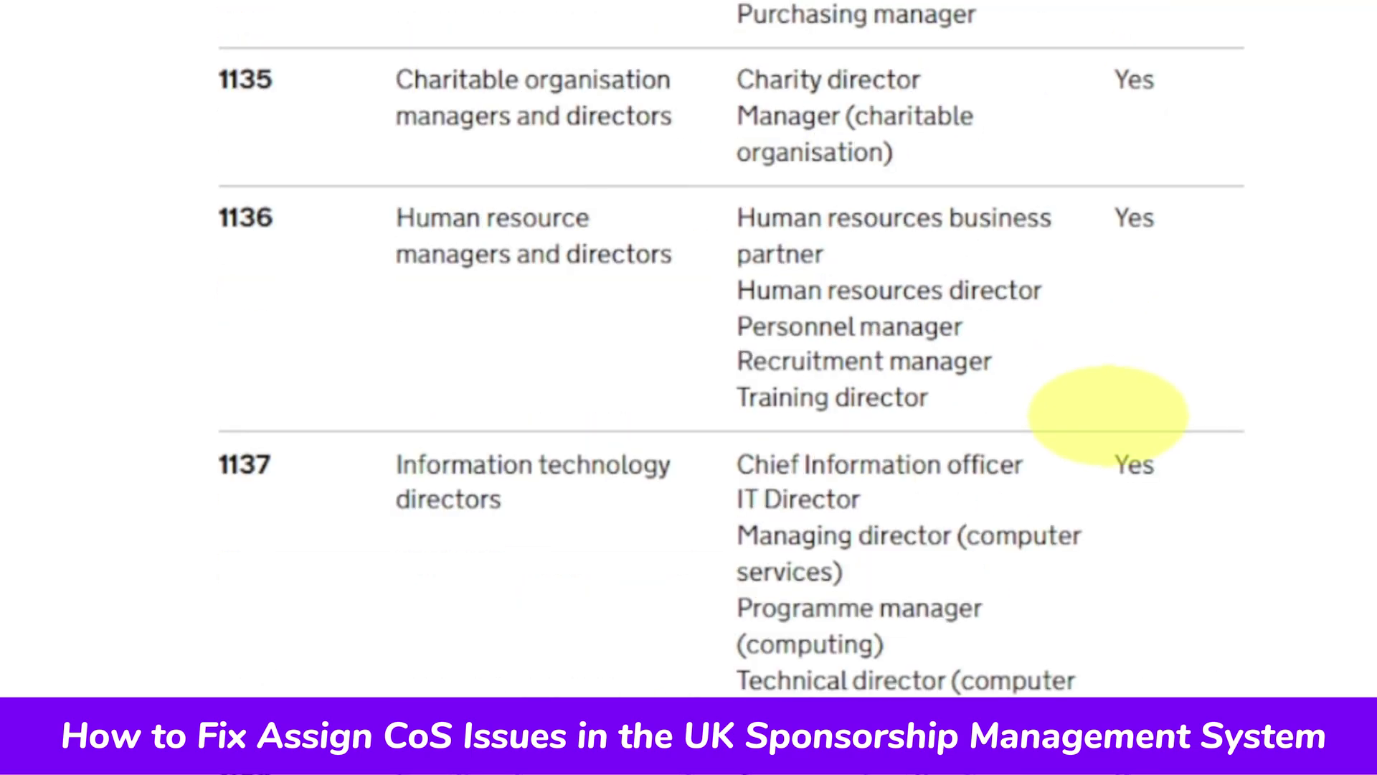
pyautogui.scroll(-16, 1112, 427)
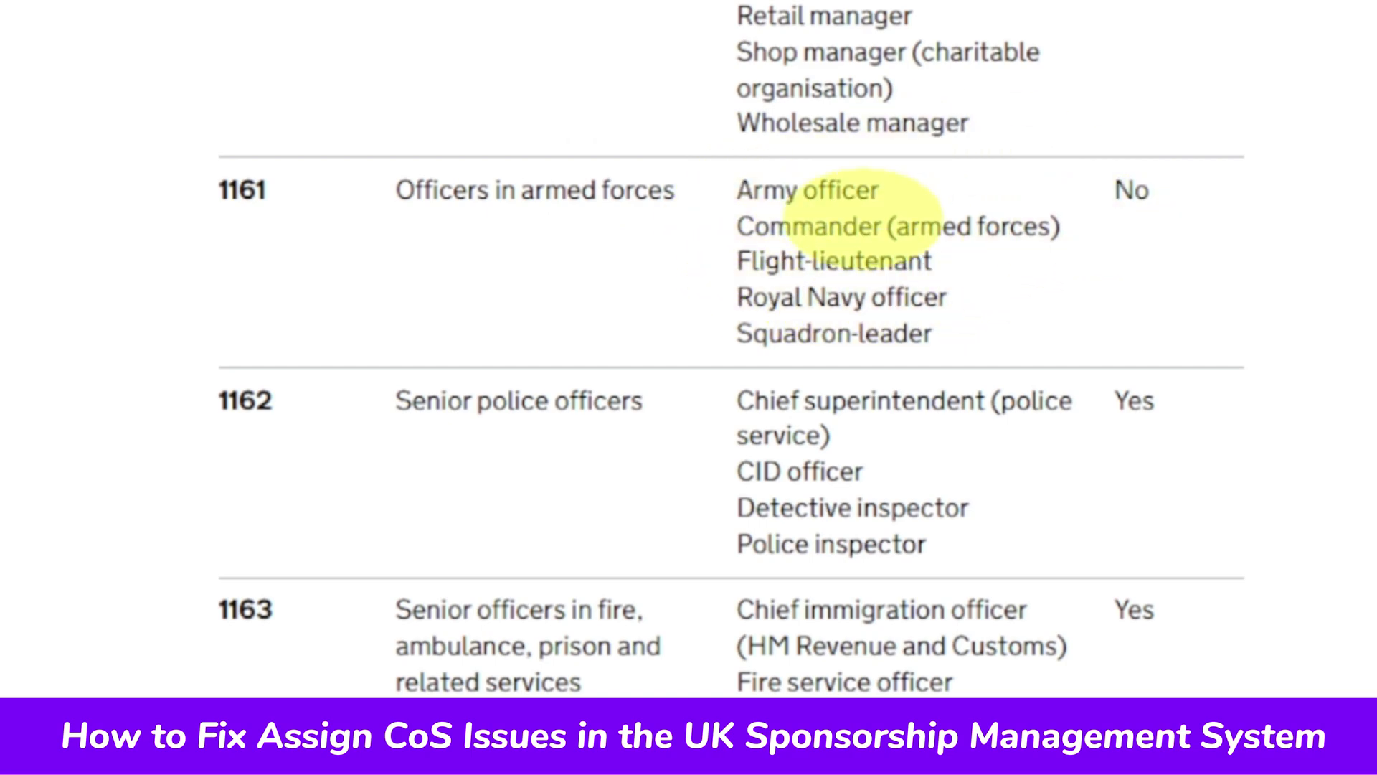
pyautogui.scroll(-15, 1062, 200)
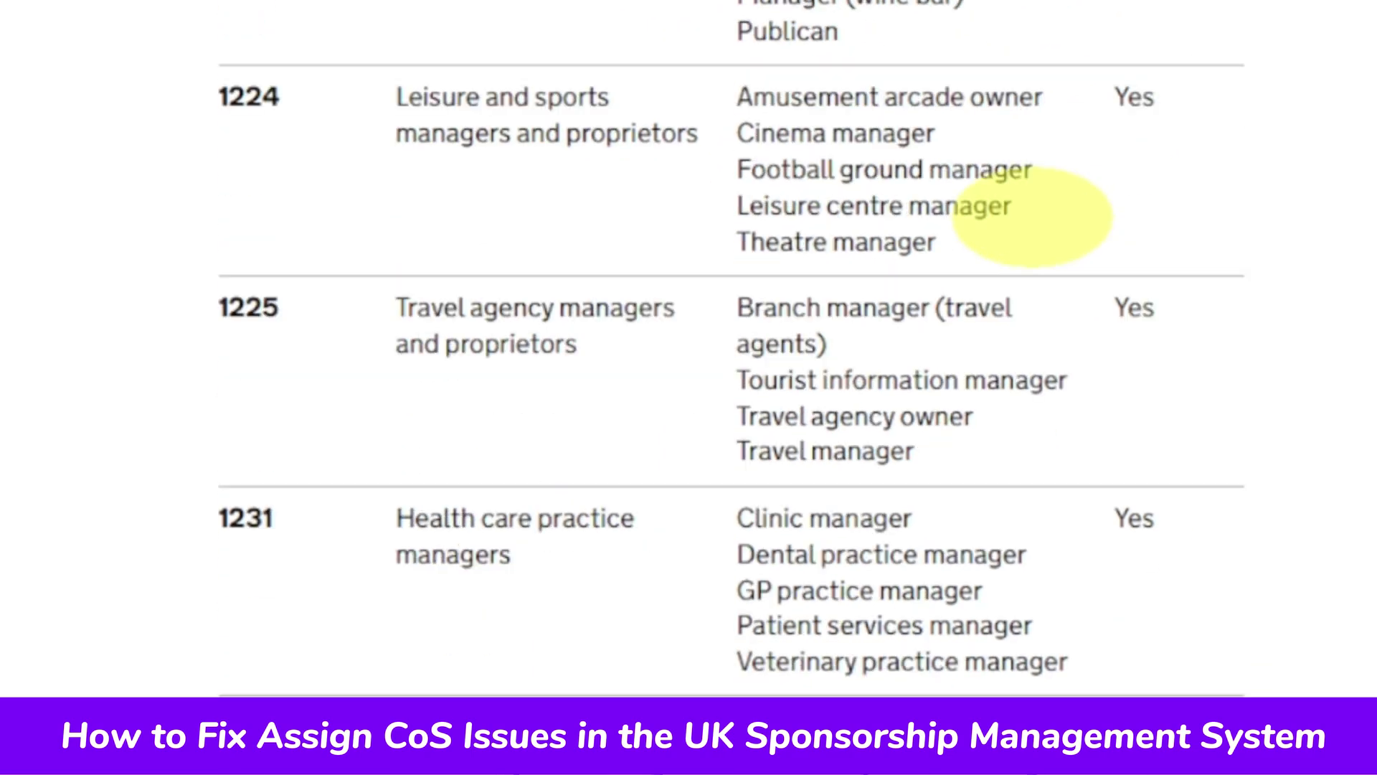
pyautogui.scroll(10, 1045, 222)
pyautogui.scroll(-20, 1033, 230)
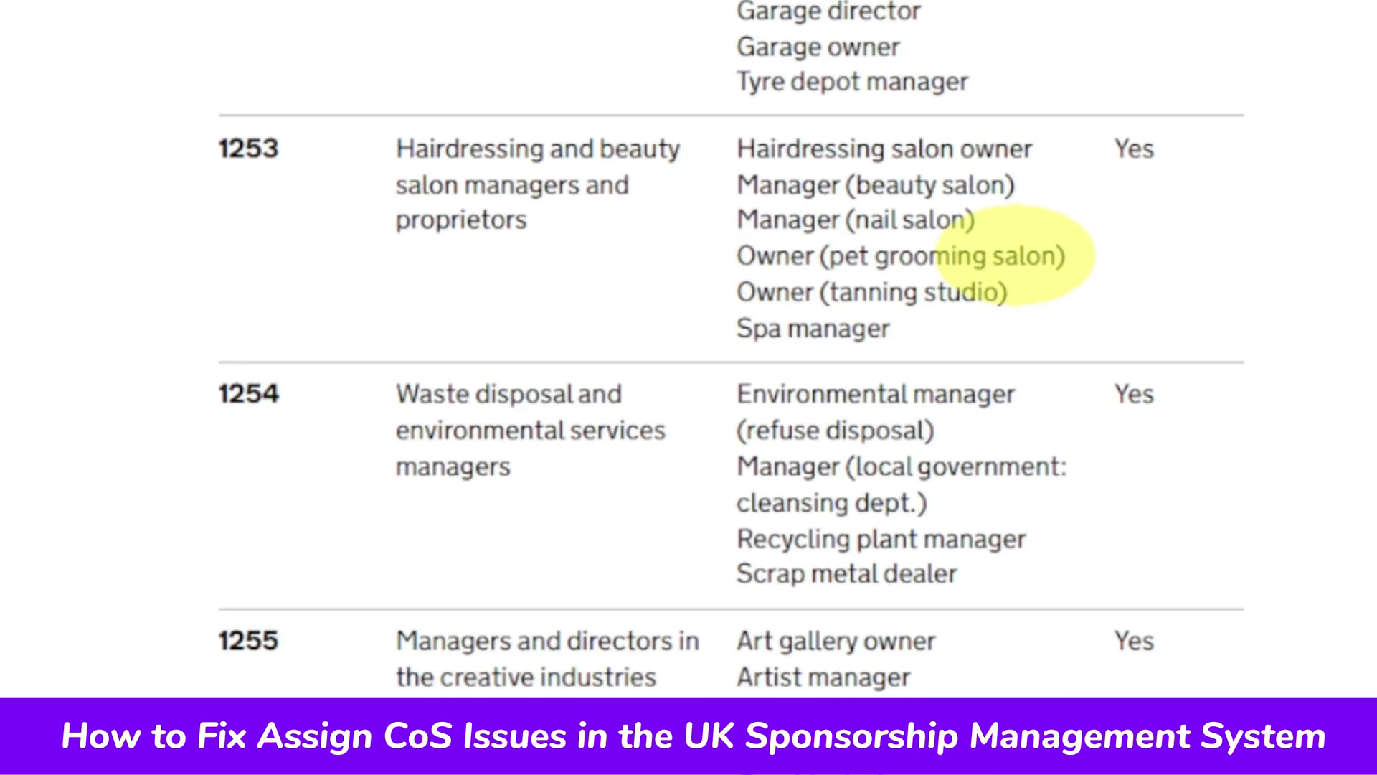
pyautogui.scroll(-20, 1005, 261)
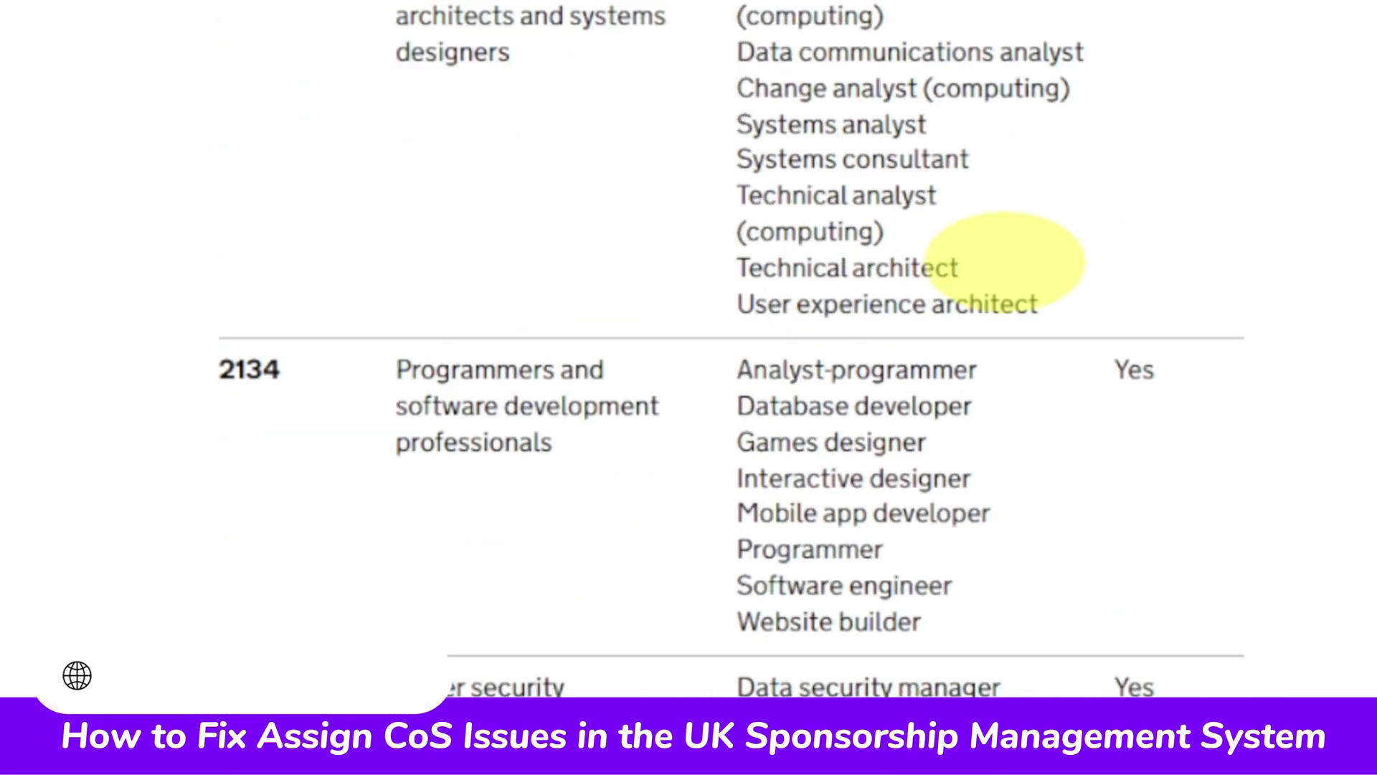
pyautogui.scroll(-20, 1005, 262)
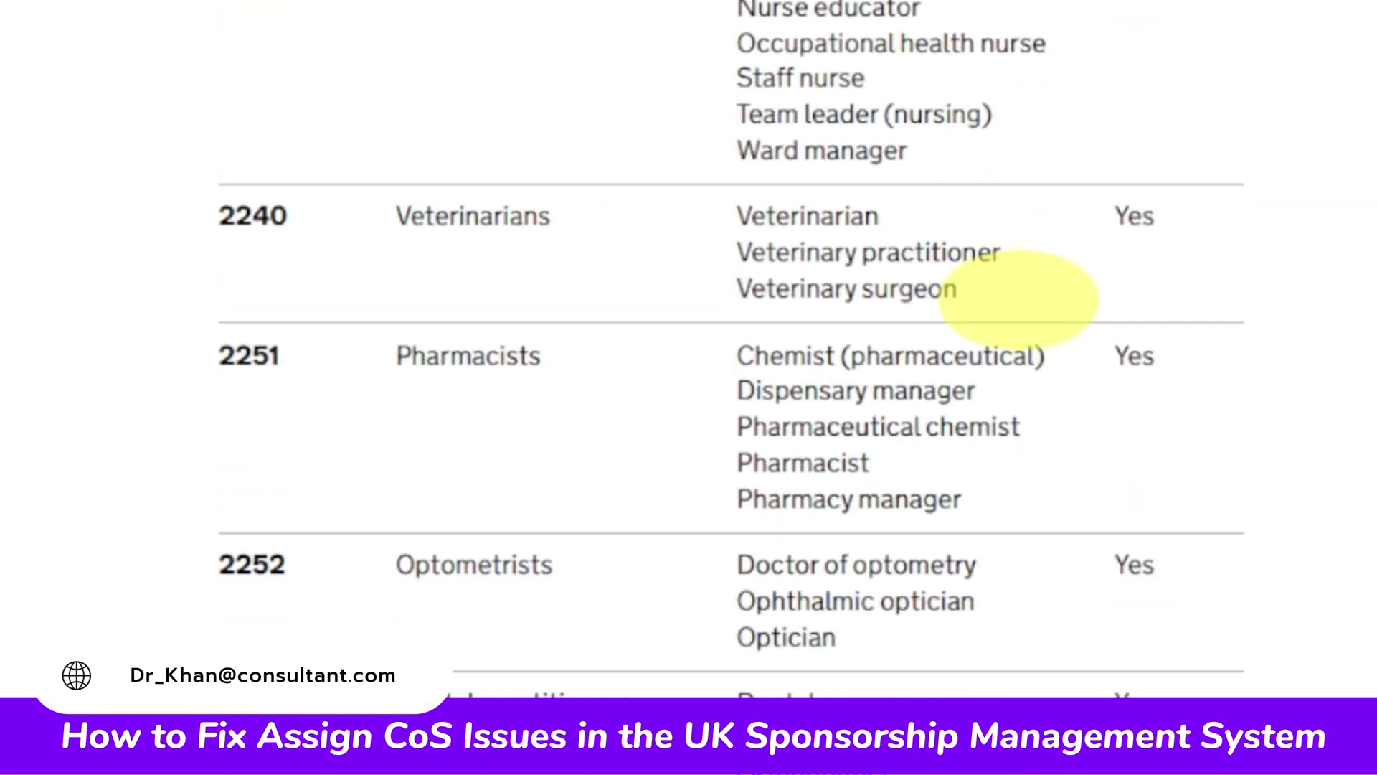
pyautogui.scroll(-20, 1019, 300)
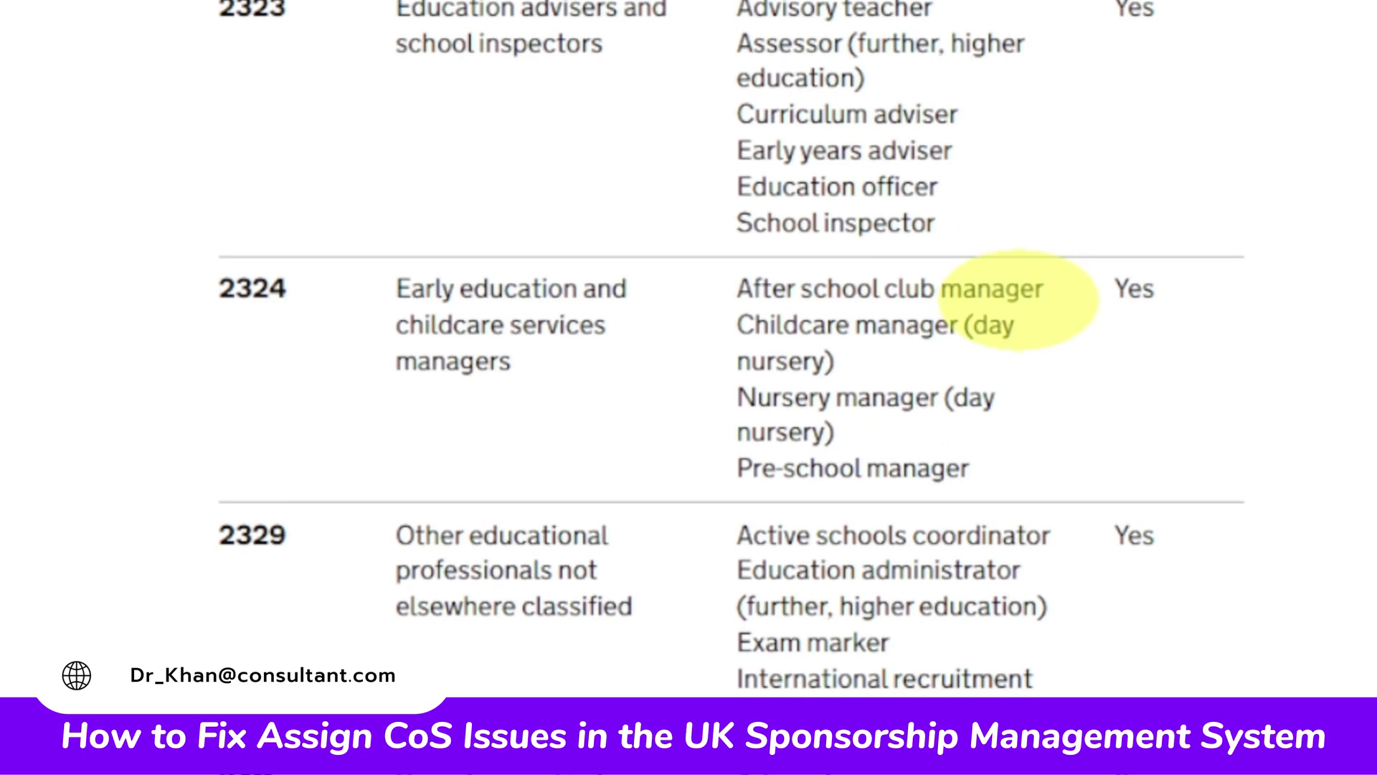
pyautogui.scroll(-20, 1018, 300)
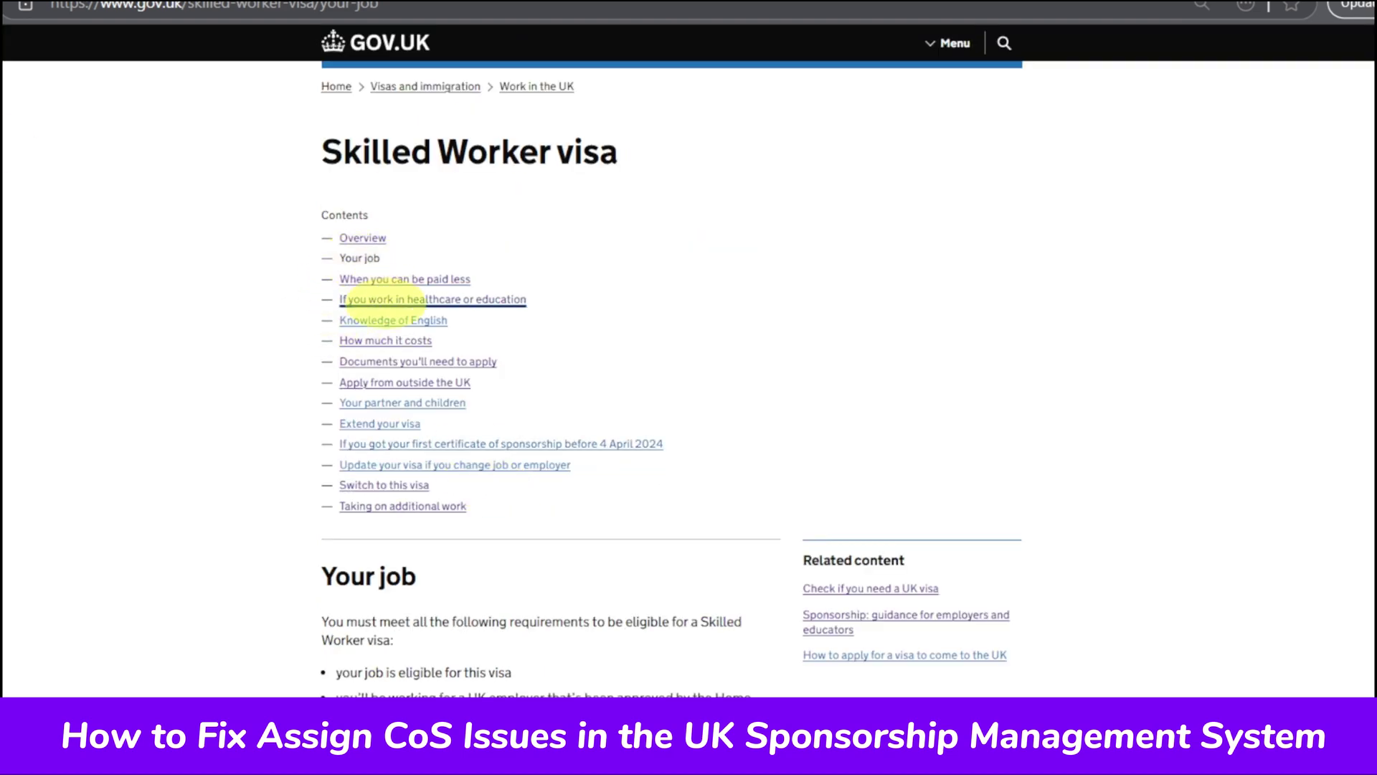
pyautogui.scroll(-6, 437, 495)
pyautogui.scroll(6, 443, 492)
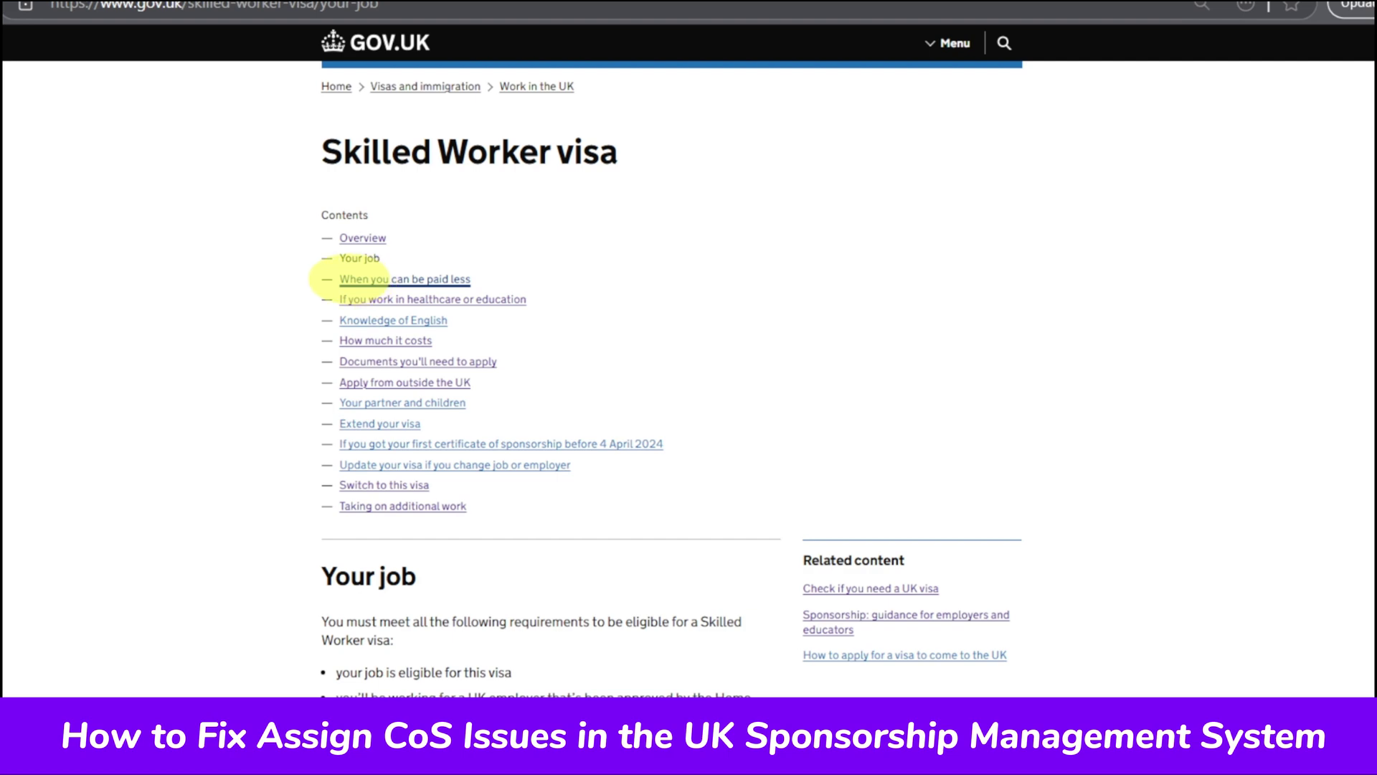
# - Open the When you can be paid less page of the guide and follow it to the immigration salary list publication
pyautogui.click(388, 279)
pyautogui.scroll(-7, 466, 502)
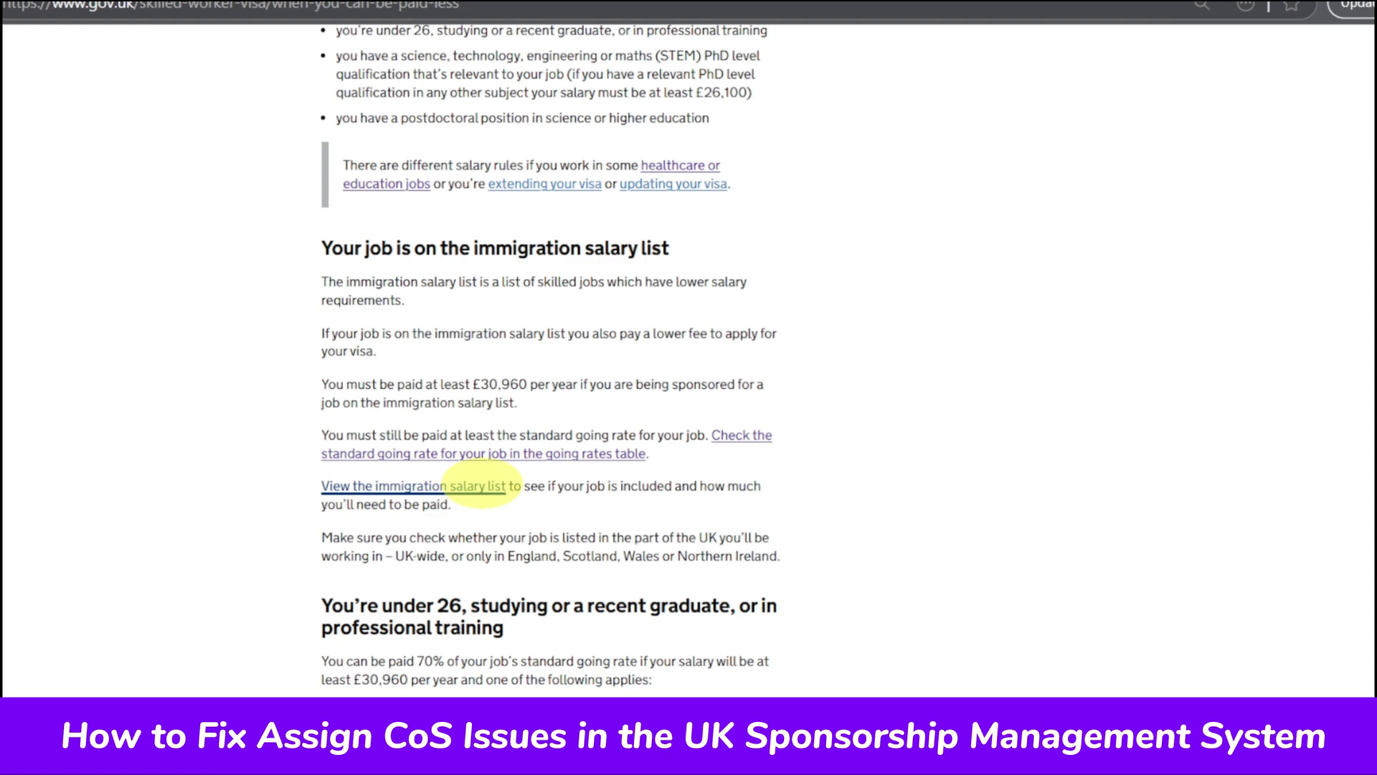
pyautogui.click(481, 486)
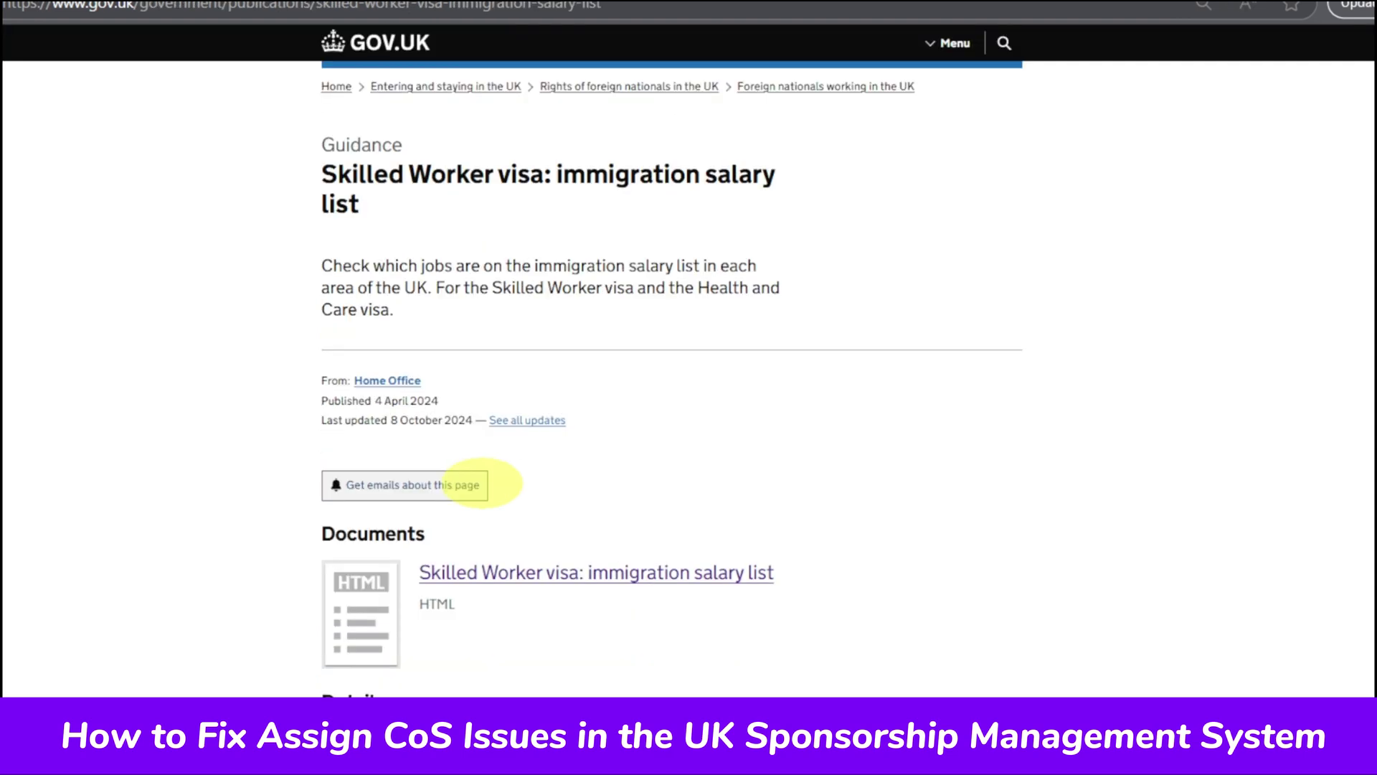
# - Open the Skilled Worker visa immigration salary list document and look at its qualifying rules and the start of the occupation table
pyautogui.scroll(-2, 549, 432)
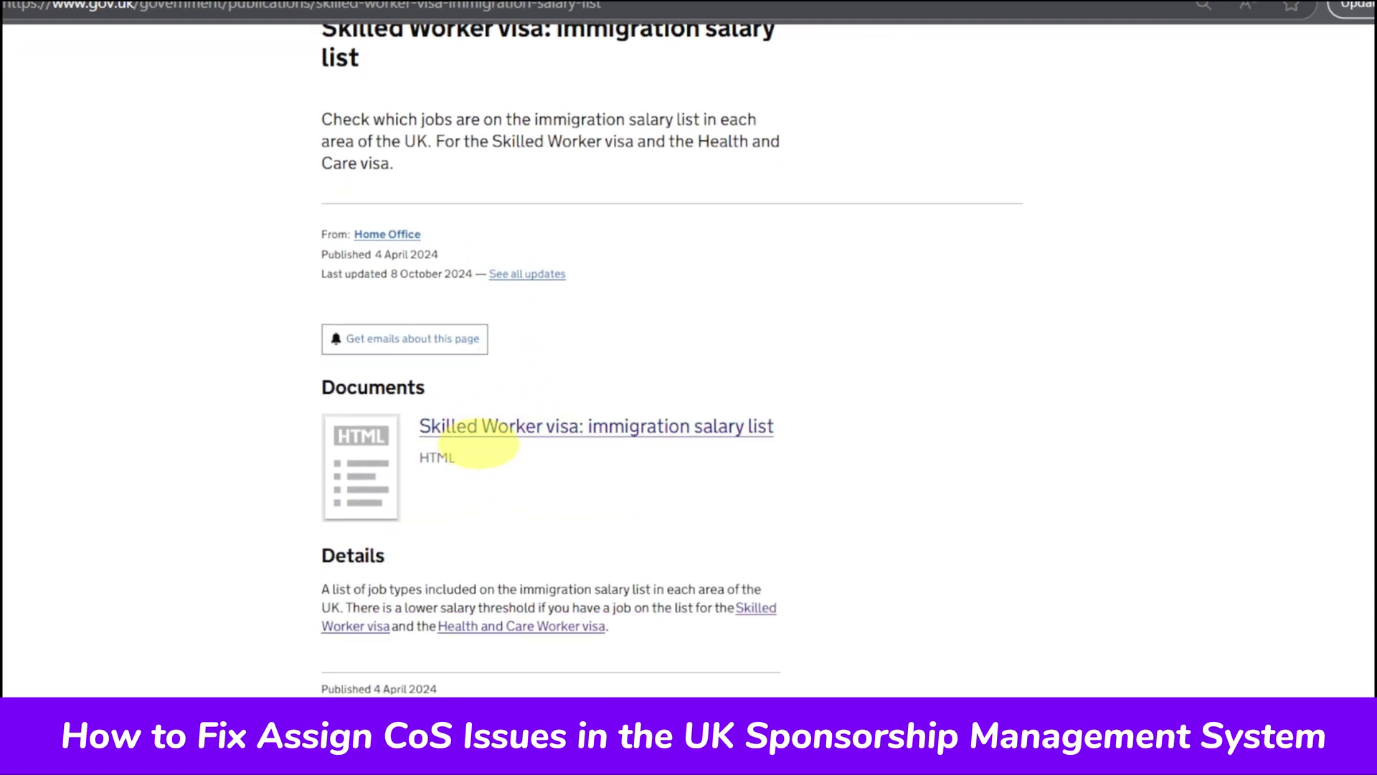
pyautogui.click(439, 428)
pyautogui.scroll(-2, 753, 423)
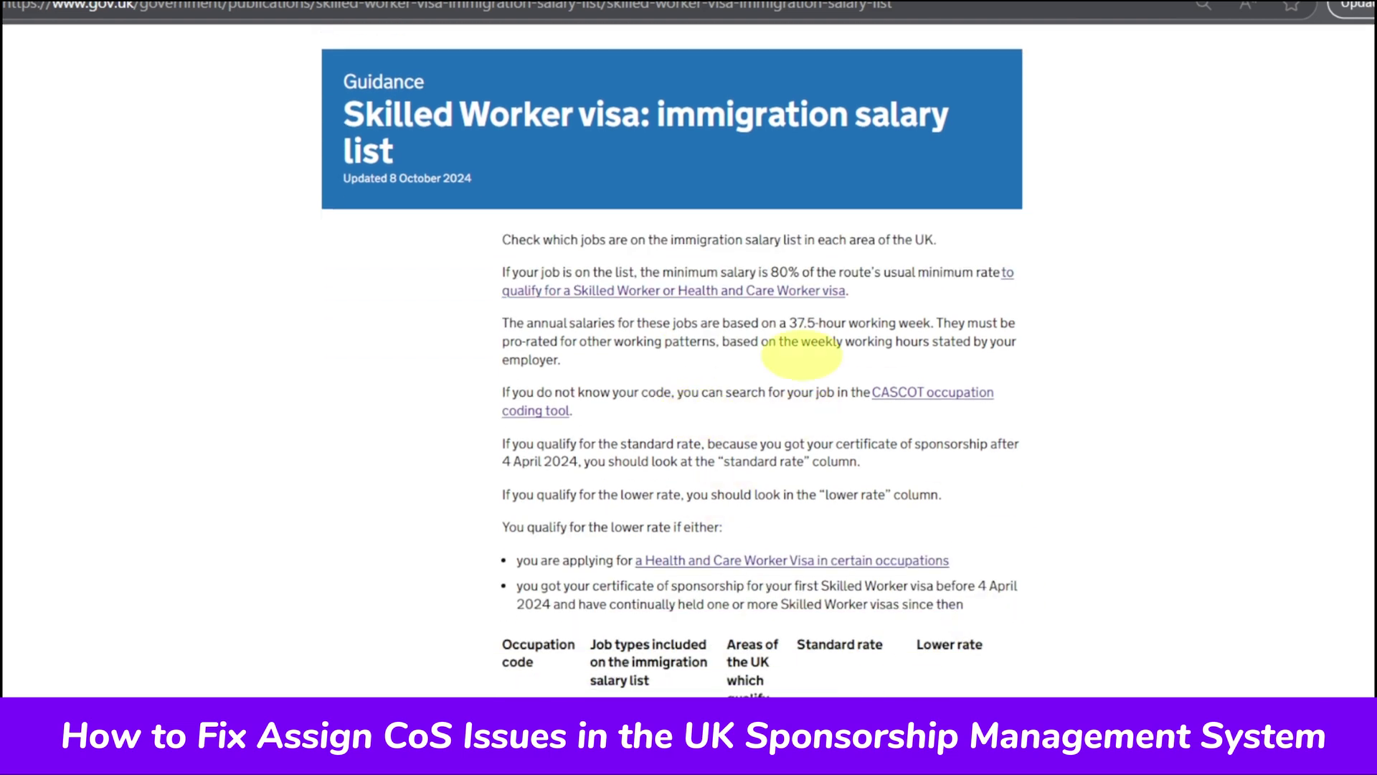
pyautogui.scroll(-2, 406, 672)
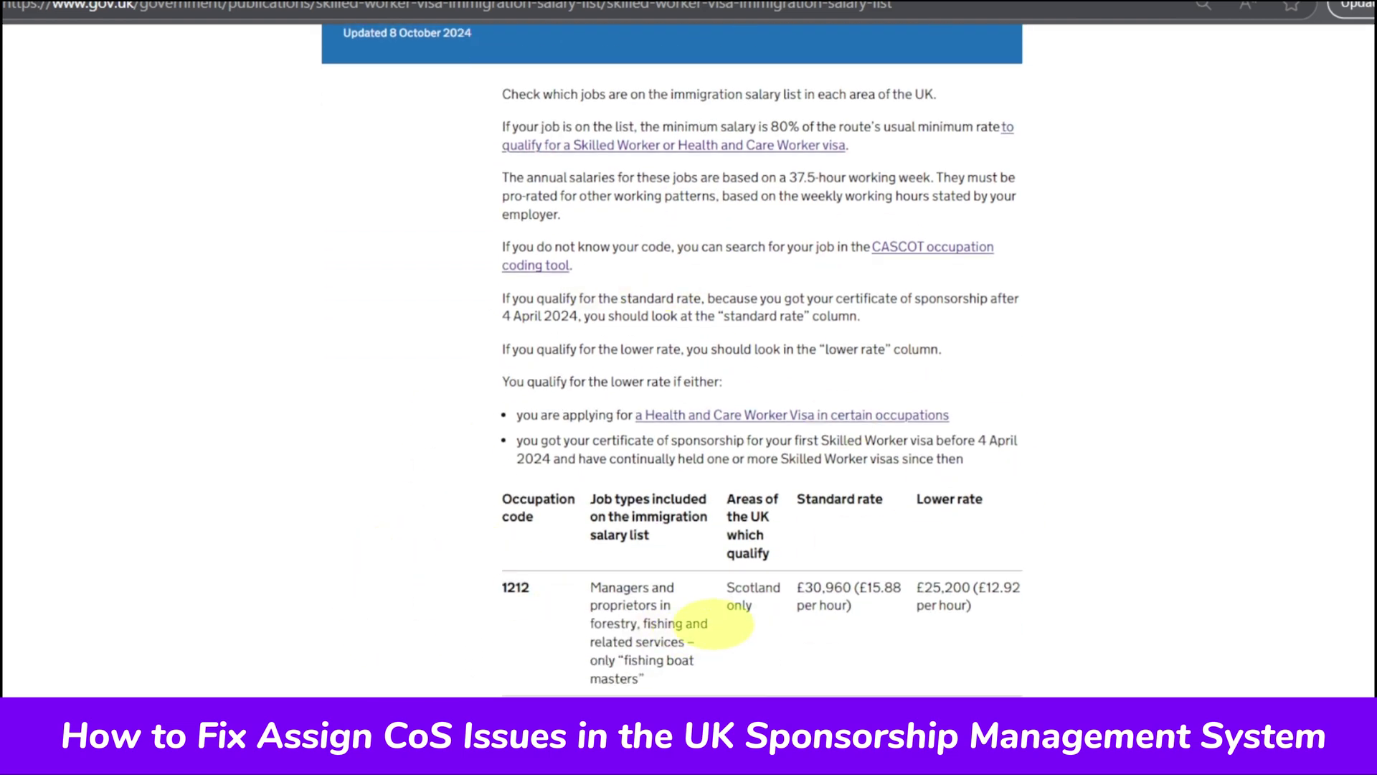
pyautogui.scroll(2, 711, 624)
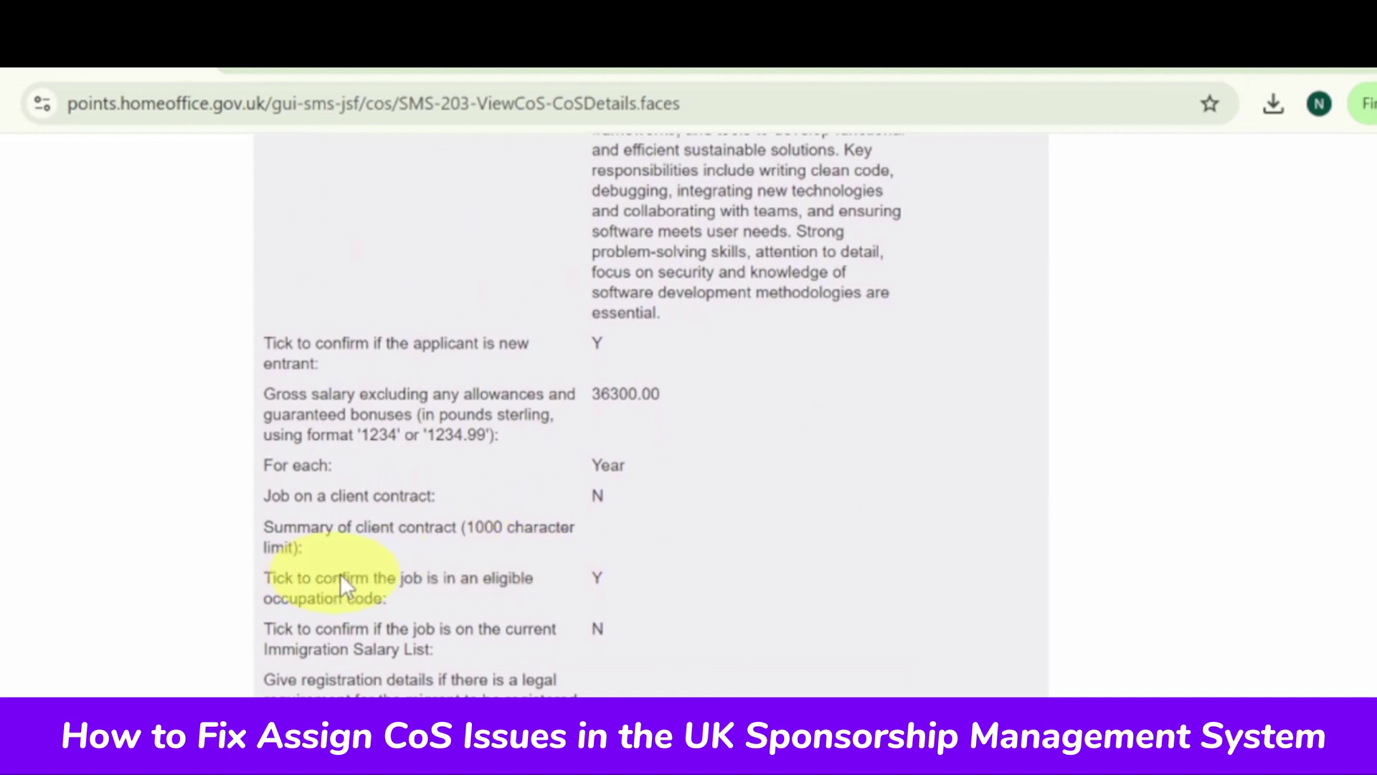
# - In the sponsorship system's CoS details, review the salary, occupation eligibility, Immigration Salary List and PAYE entries for the job
pyautogui.scroll(-1, 365, 583)
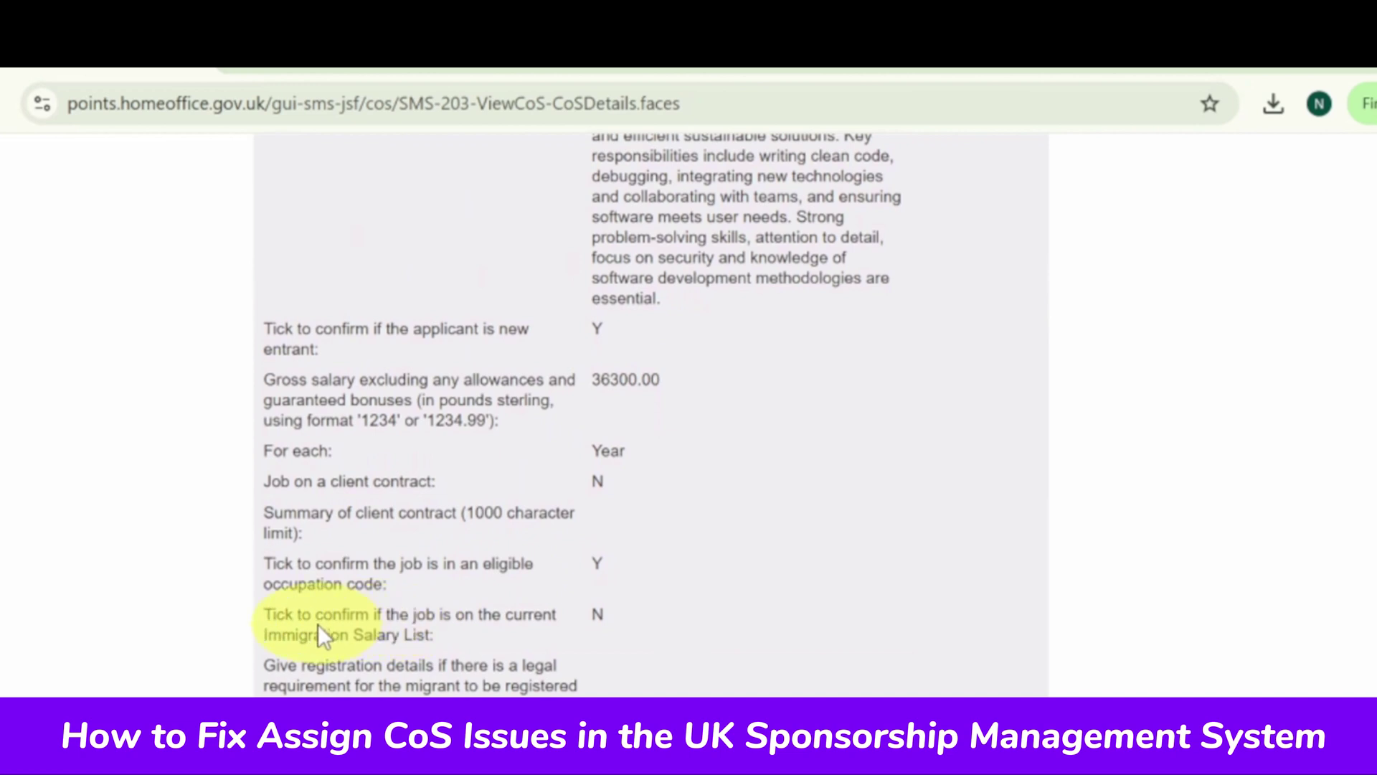
pyautogui.scroll(-1, 317, 624)
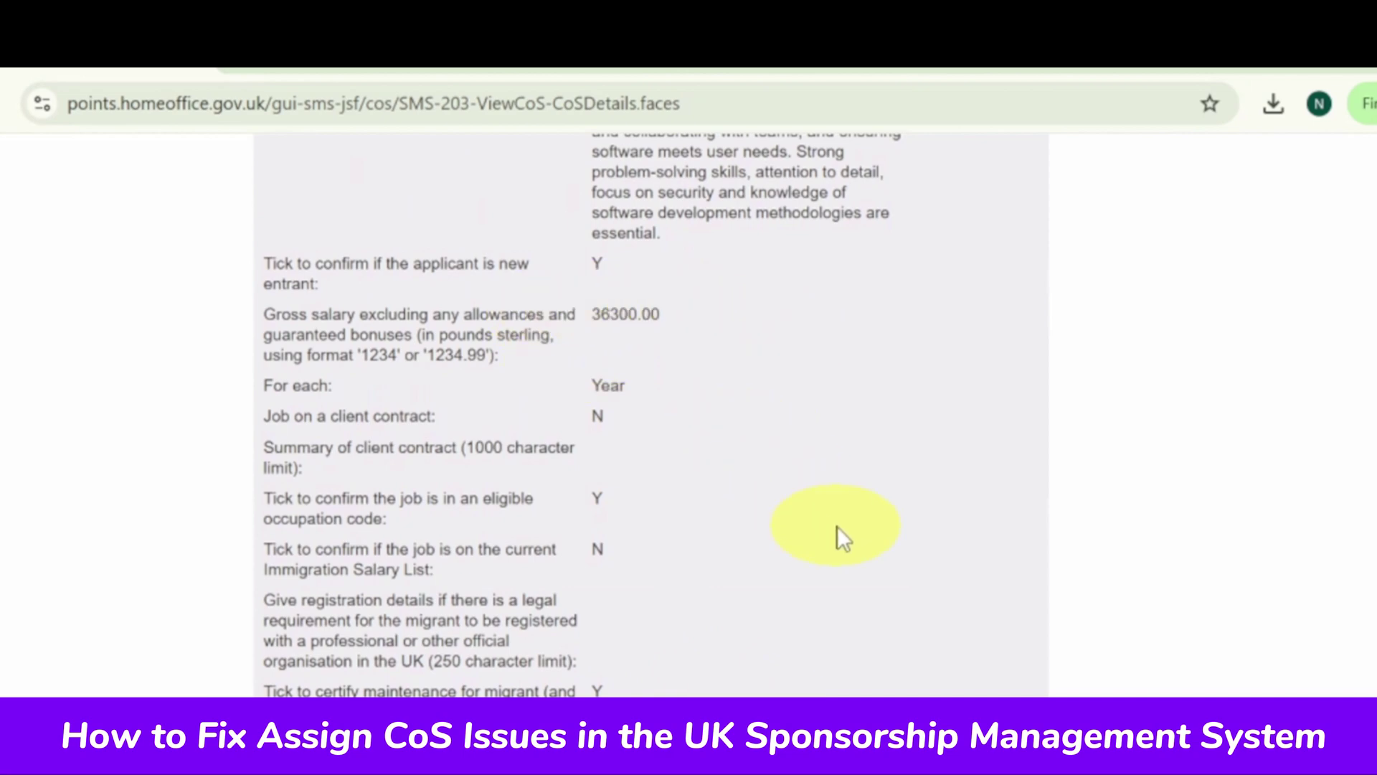
pyautogui.scroll(-6, 825, 445)
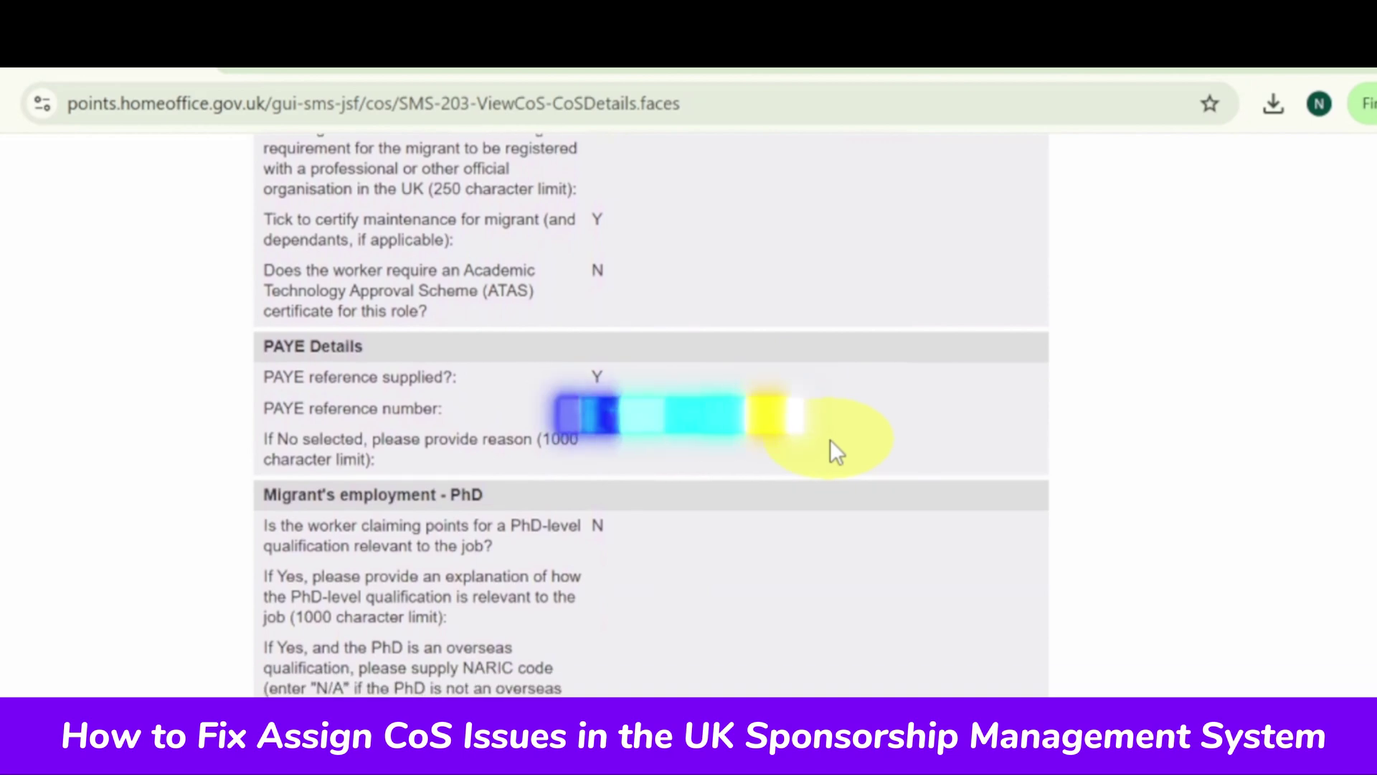
pyautogui.scroll(10, 433, 428)
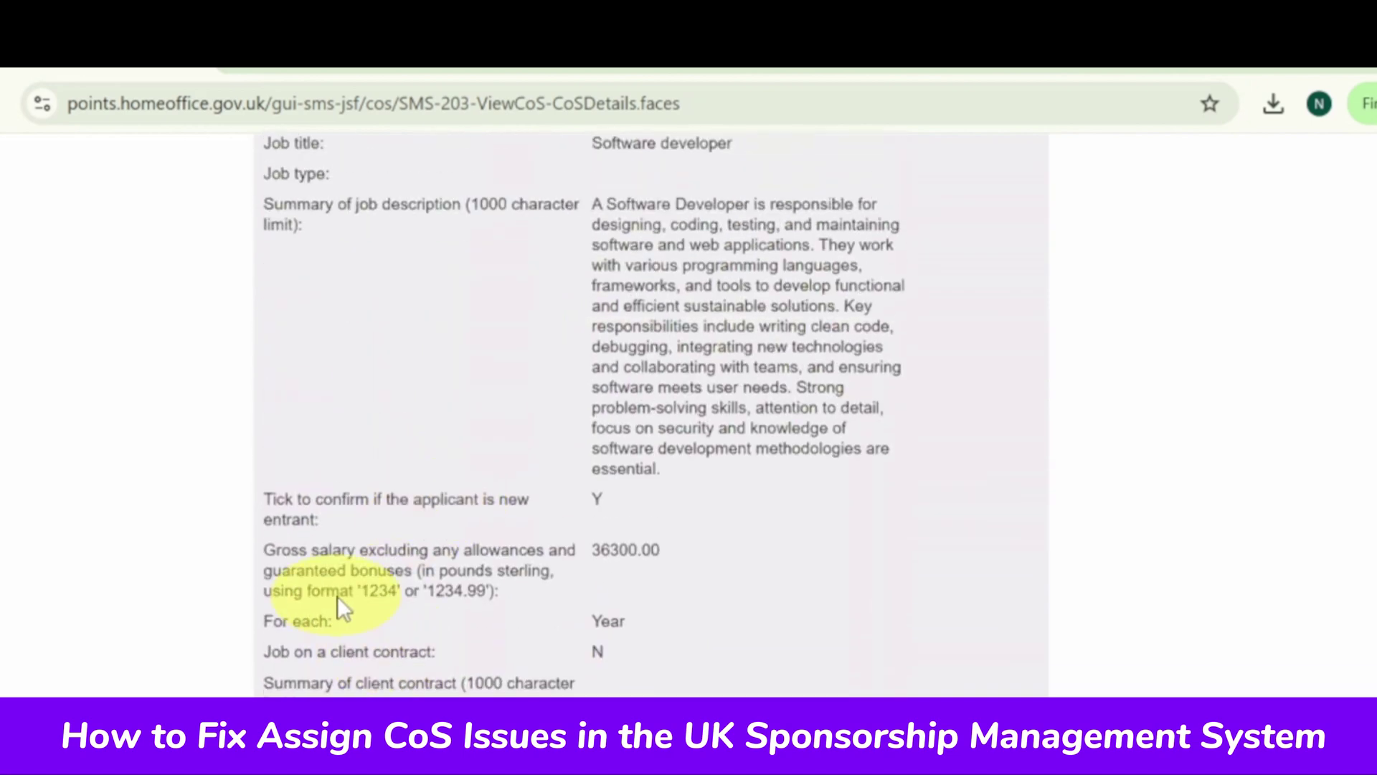
pyautogui.scroll(1, 583, 580)
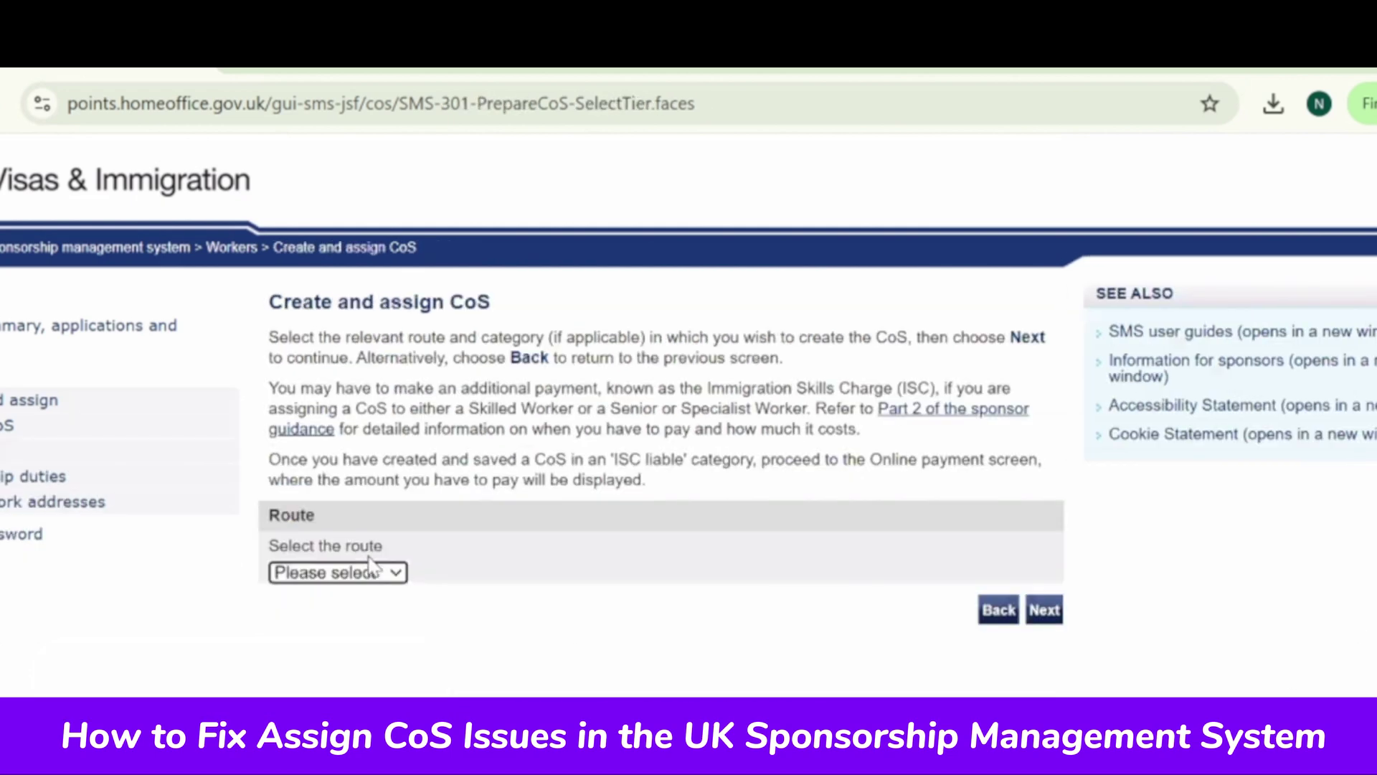
# - Start creating a CoS on the Skilled Worker route in the category Skilled Worker (Switching immigration category - ISC liable)
pyautogui.click(374, 570)
pyautogui.click(356, 625)
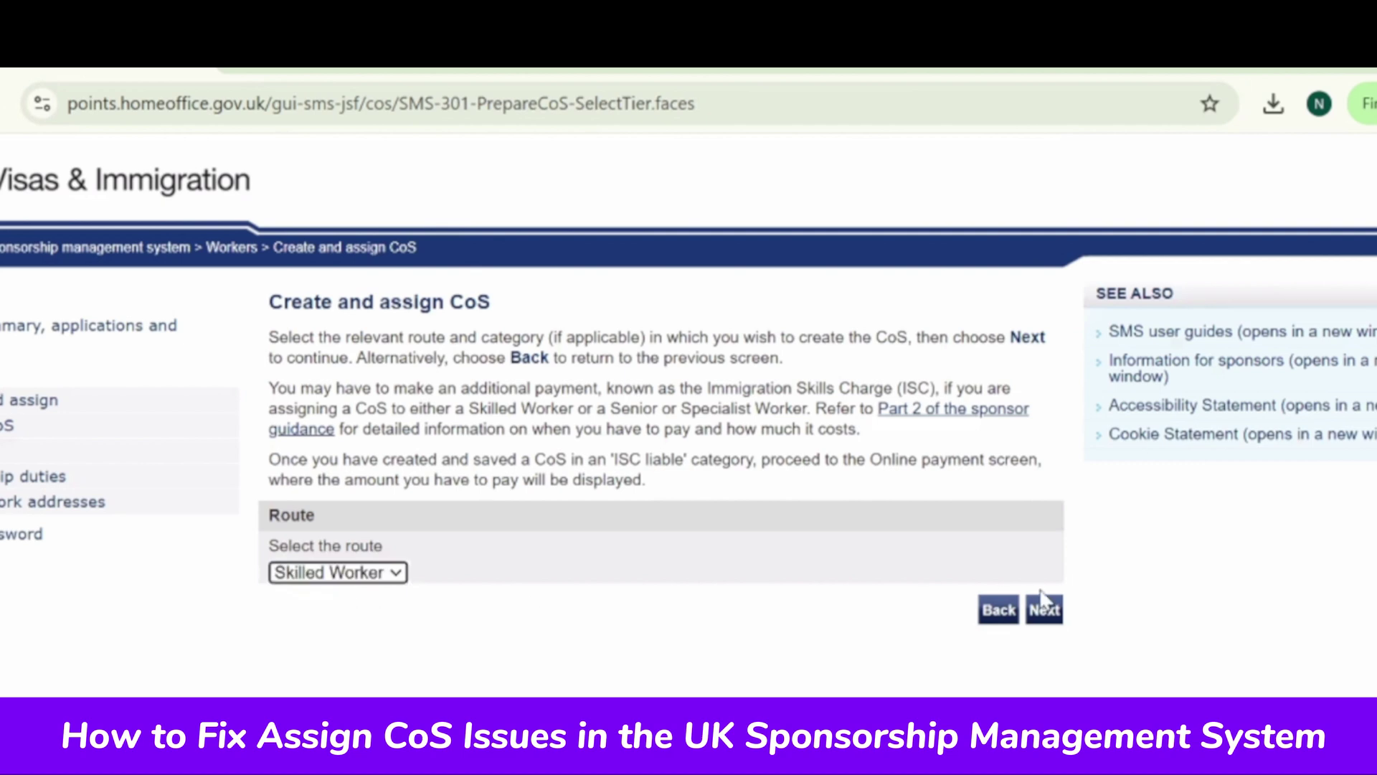
pyautogui.click(479, 623)
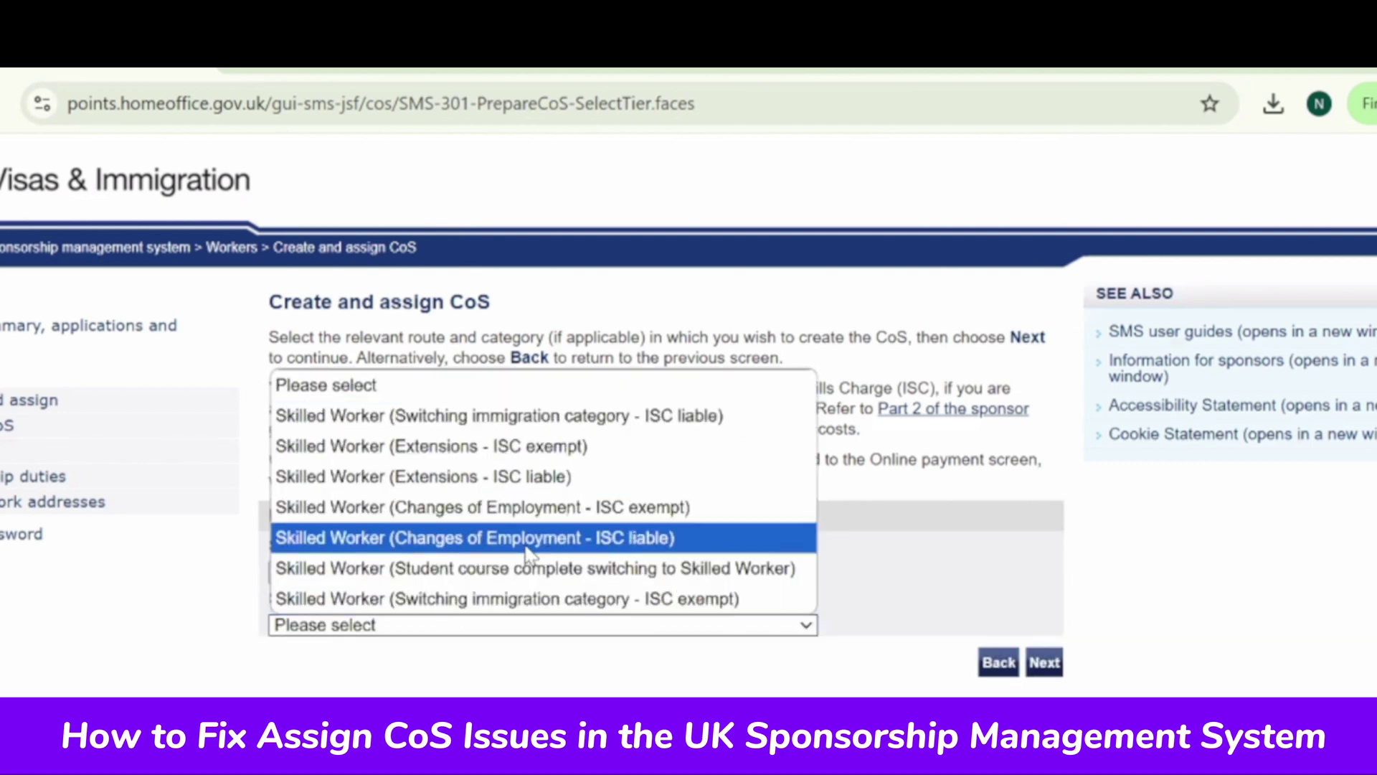
pyautogui.click(655, 415)
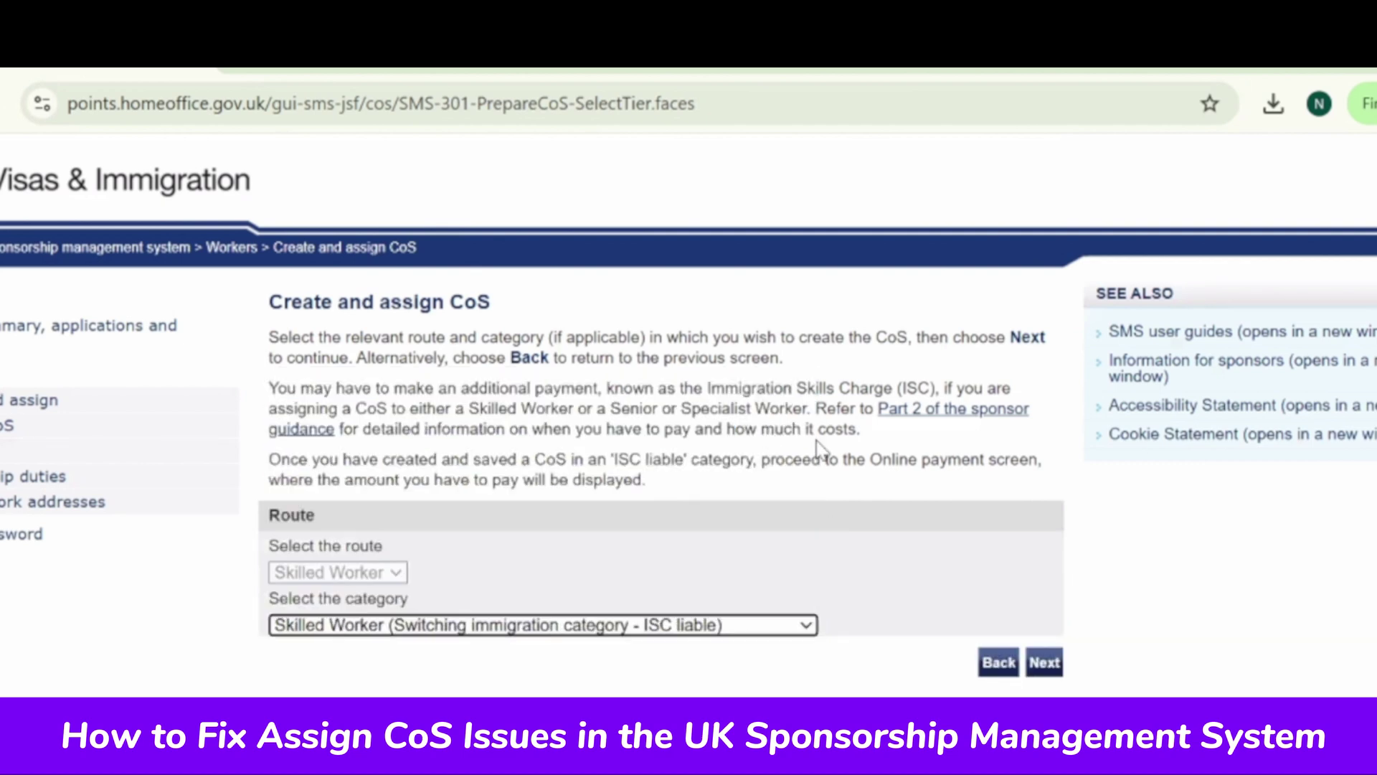
pyautogui.click(1042, 660)
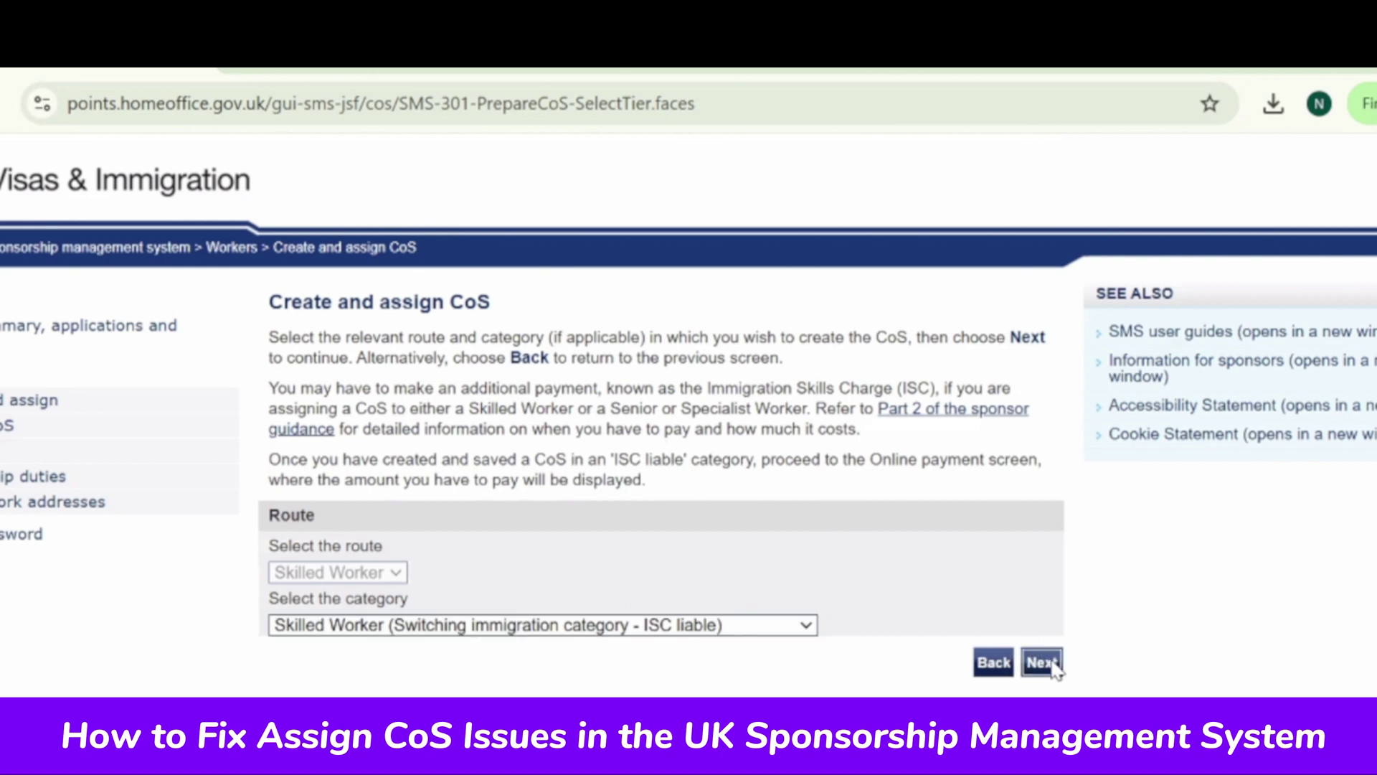
# - Choose to find an existing single certificate and go to its search details, starting with the passport number
pyautogui.click(266, 550)
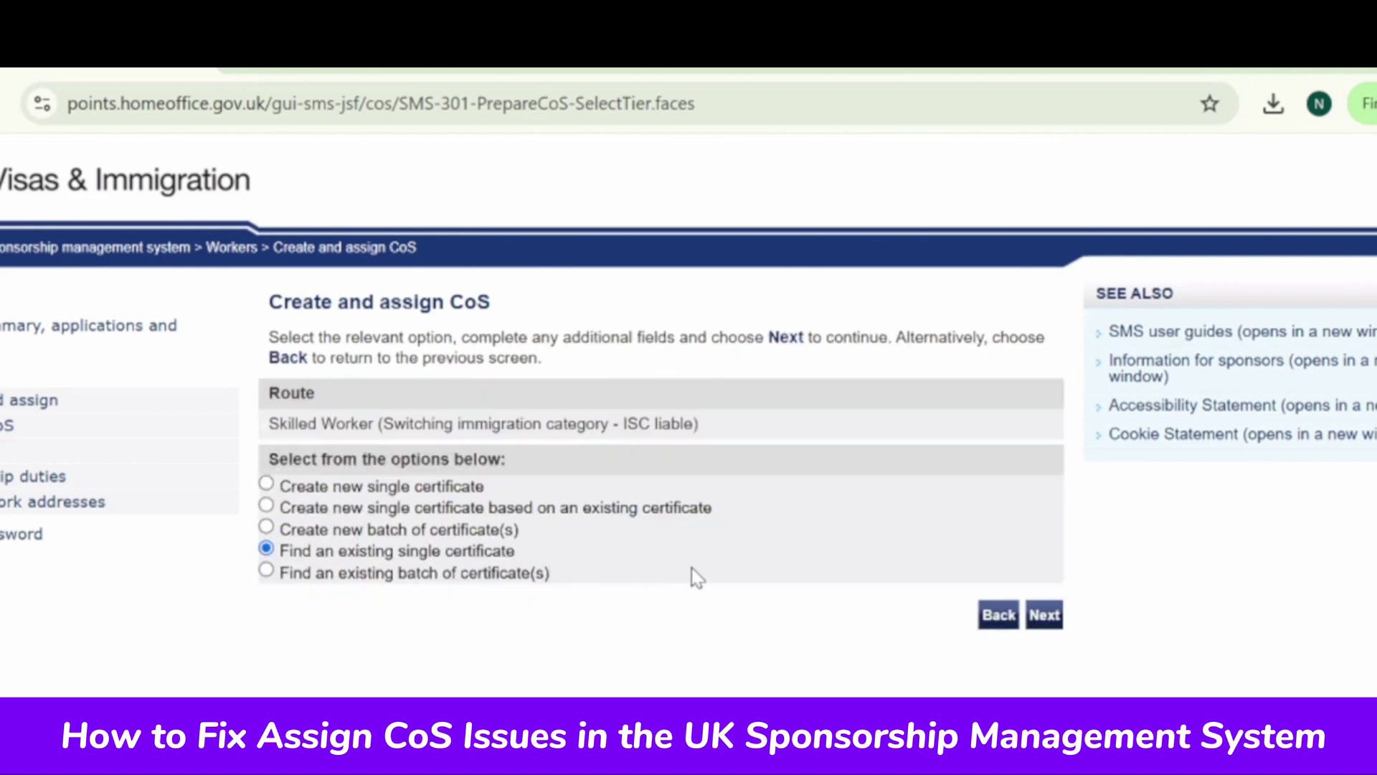
pyautogui.click(1045, 615)
pyautogui.click(689, 631)
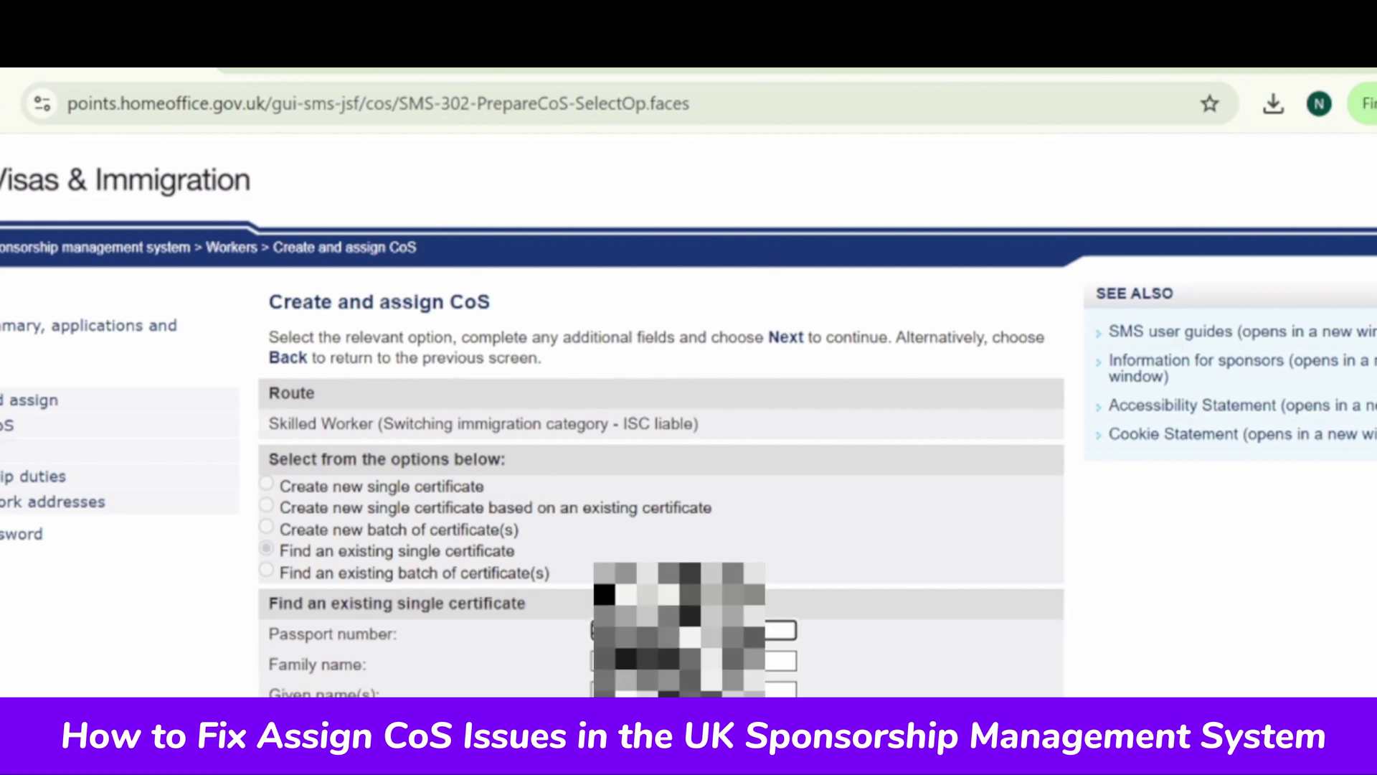
pyautogui.click(617, 566)
pyautogui.scroll(-4, 609, 430)
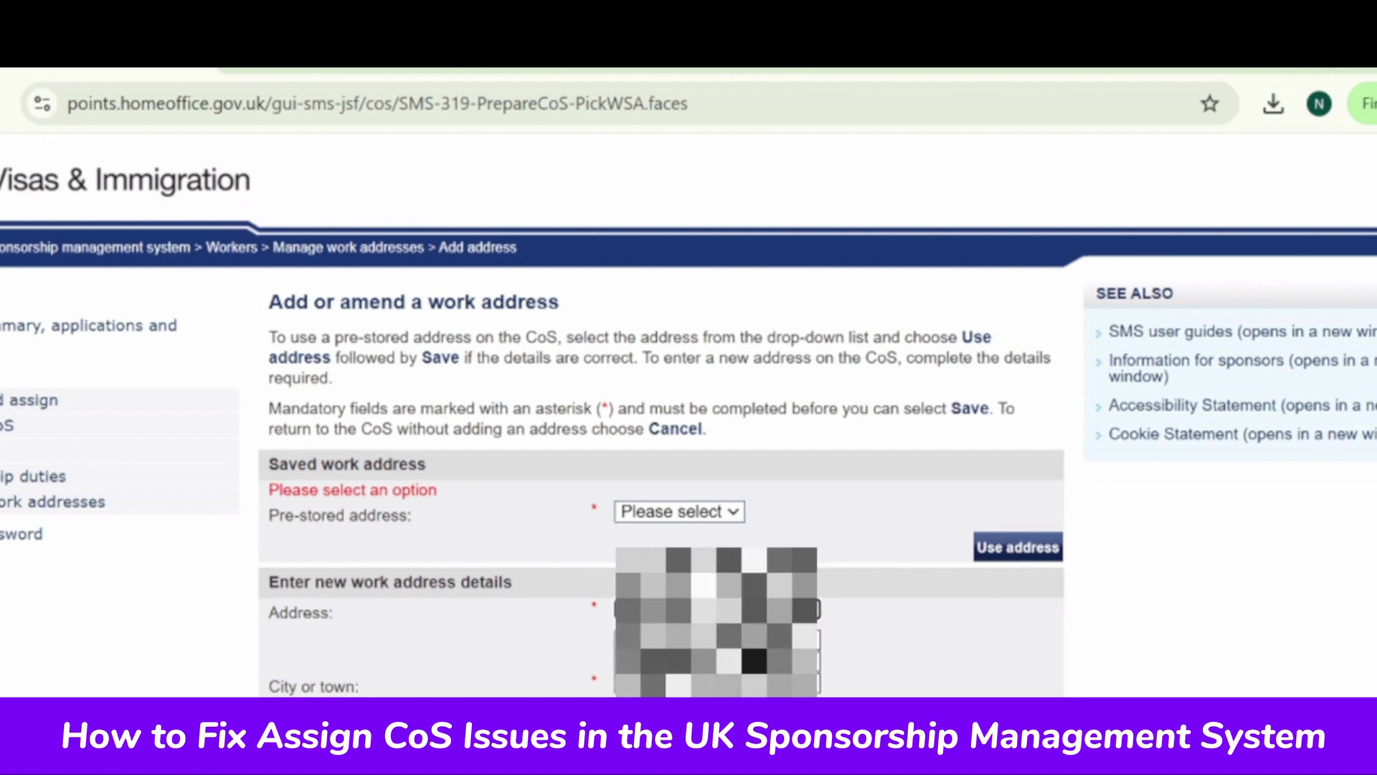
# - Fill in the city or town in the new work address details
pyautogui.rightClick(789, 690)
pyautogui.click(875, 359)
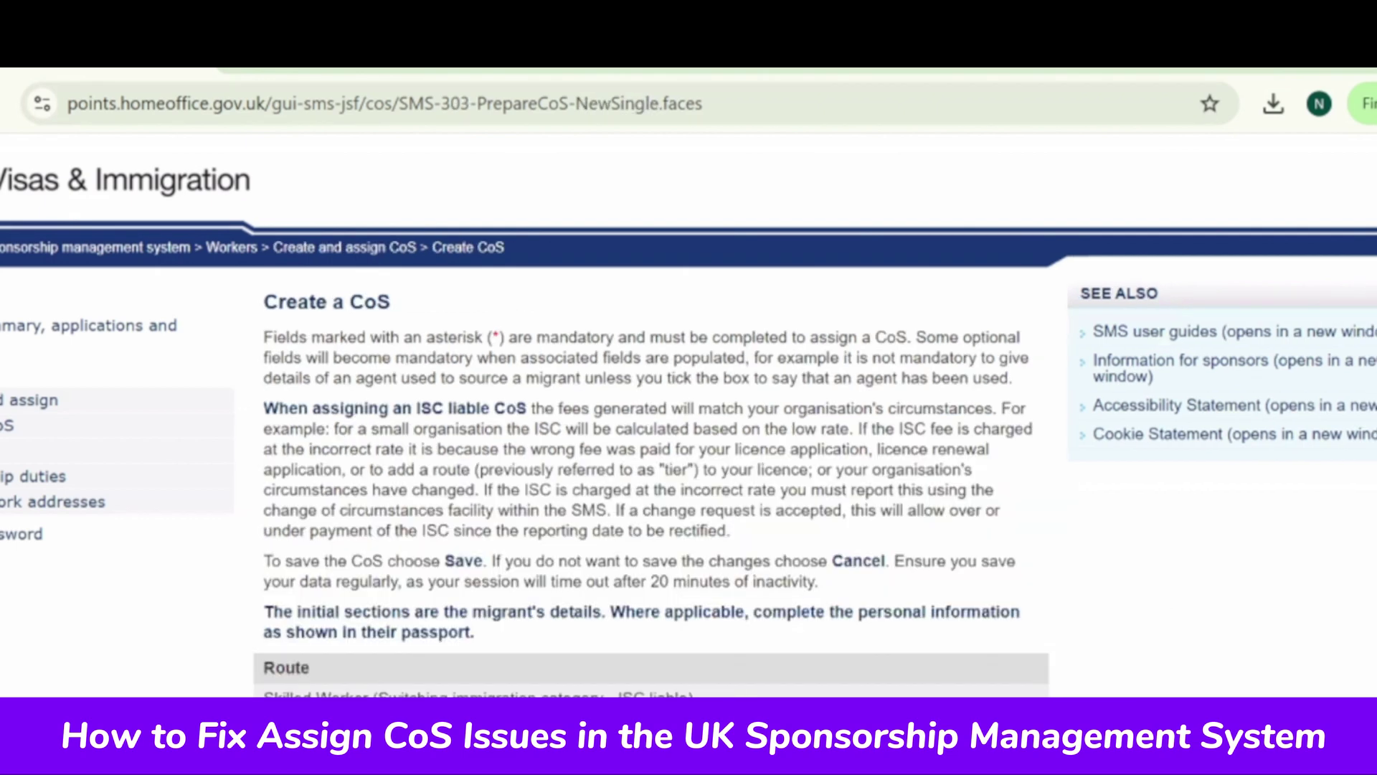
# - Review the Create a CoS form down to the employment section and browse the option list above the job description summary
pyautogui.scroll(-10, 688, 409)
pyautogui.scroll(5, 689, 409)
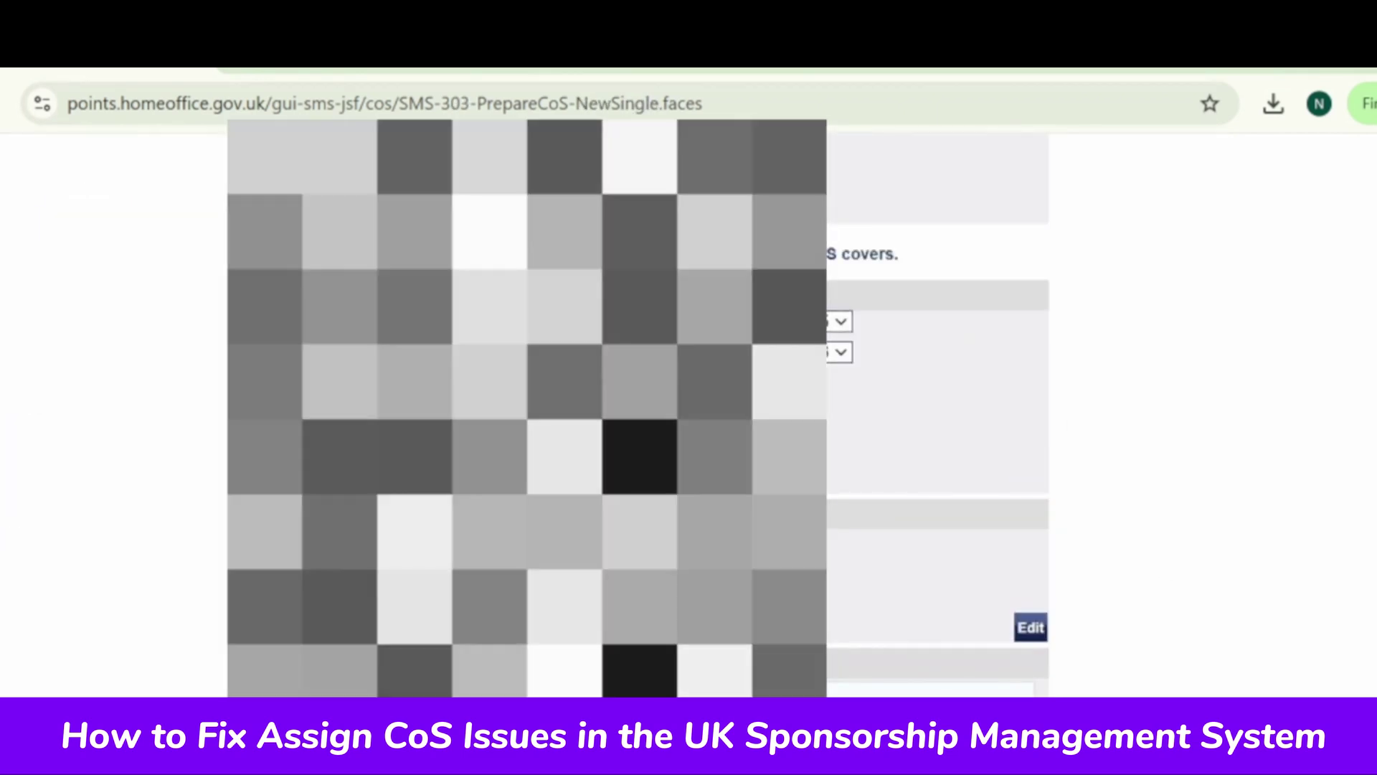
pyautogui.scroll(-8, 933, 409)
pyautogui.scroll(-3, 933, 409)
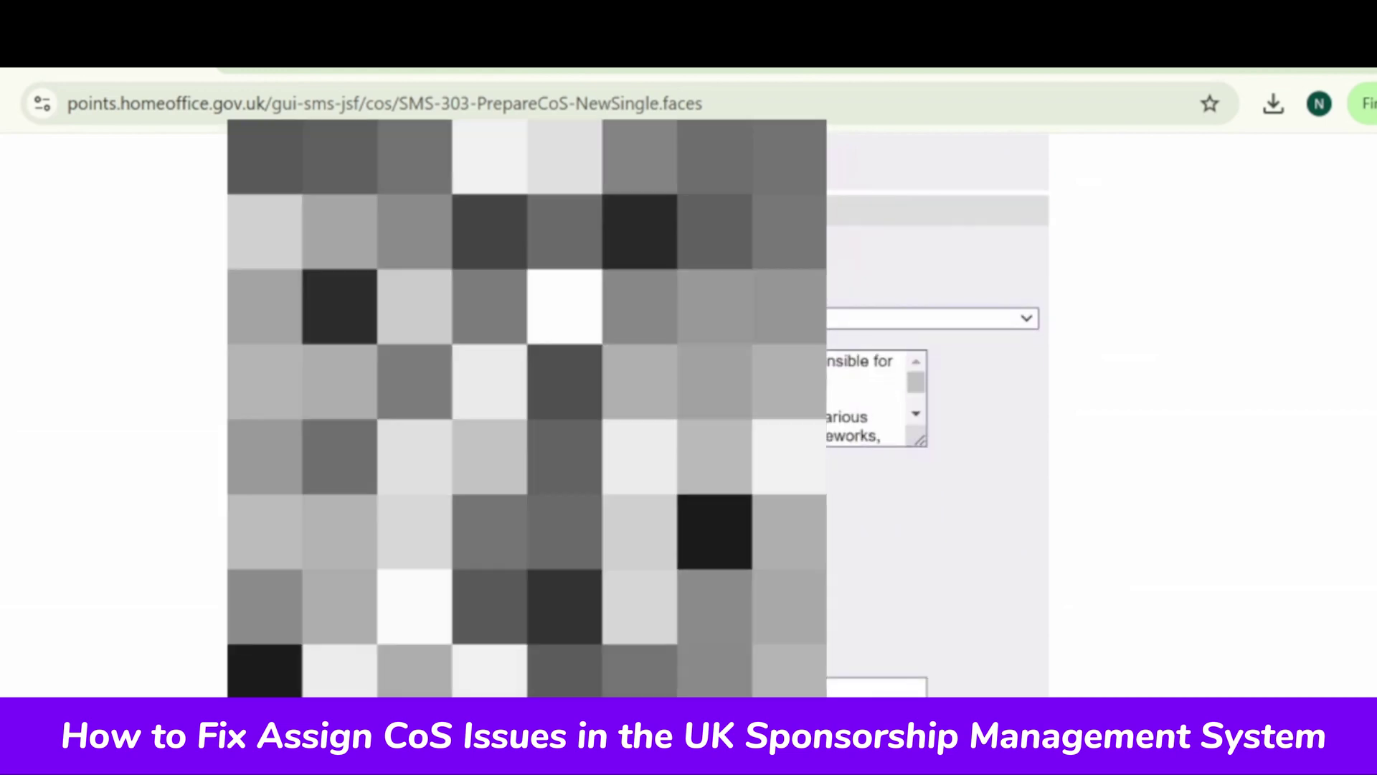
pyautogui.click(933, 317)
pyautogui.moveTo(1030, 358); pyautogui.dragTo(1019, 461)
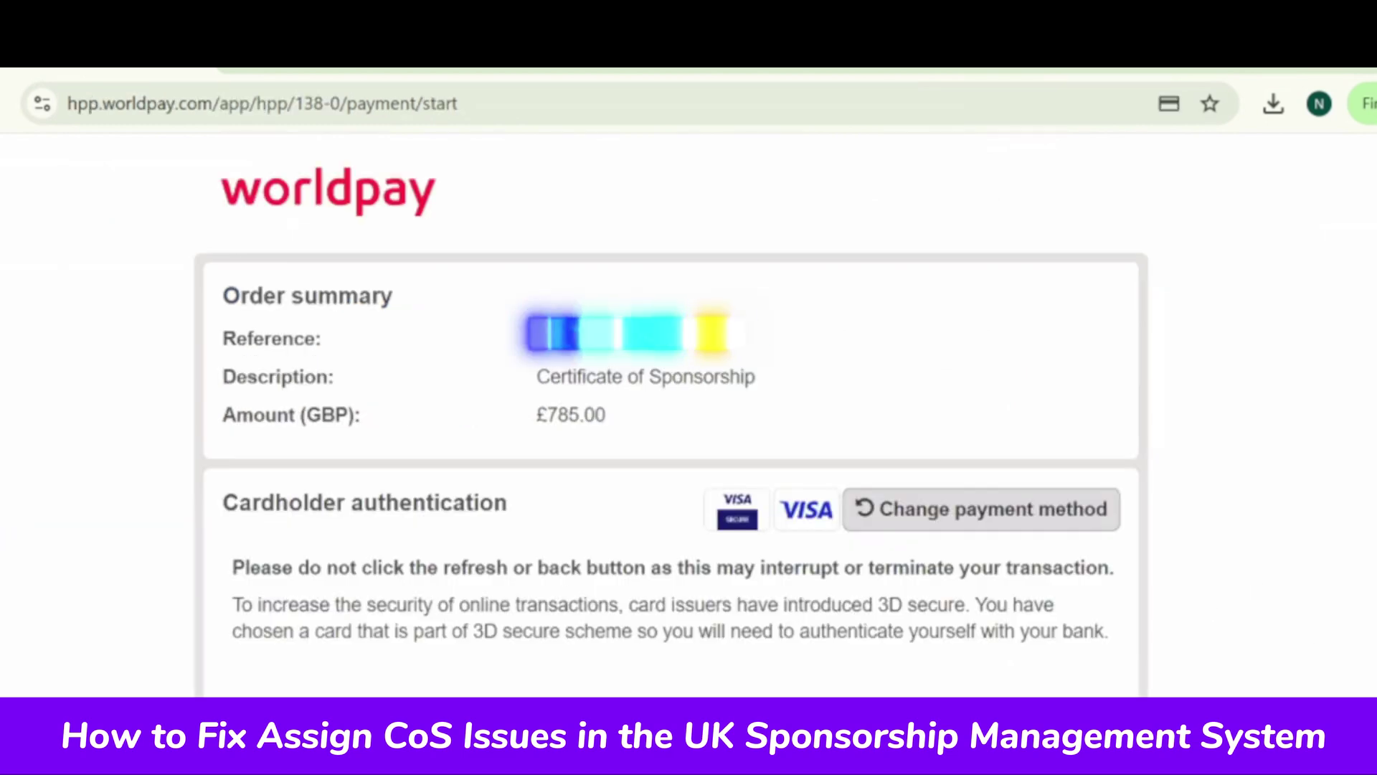
# - Look over the cardholder authentication section on the Worldpay payment page for the Certificate of Sponsorship
pyautogui.scroll(-10, 870, 646)
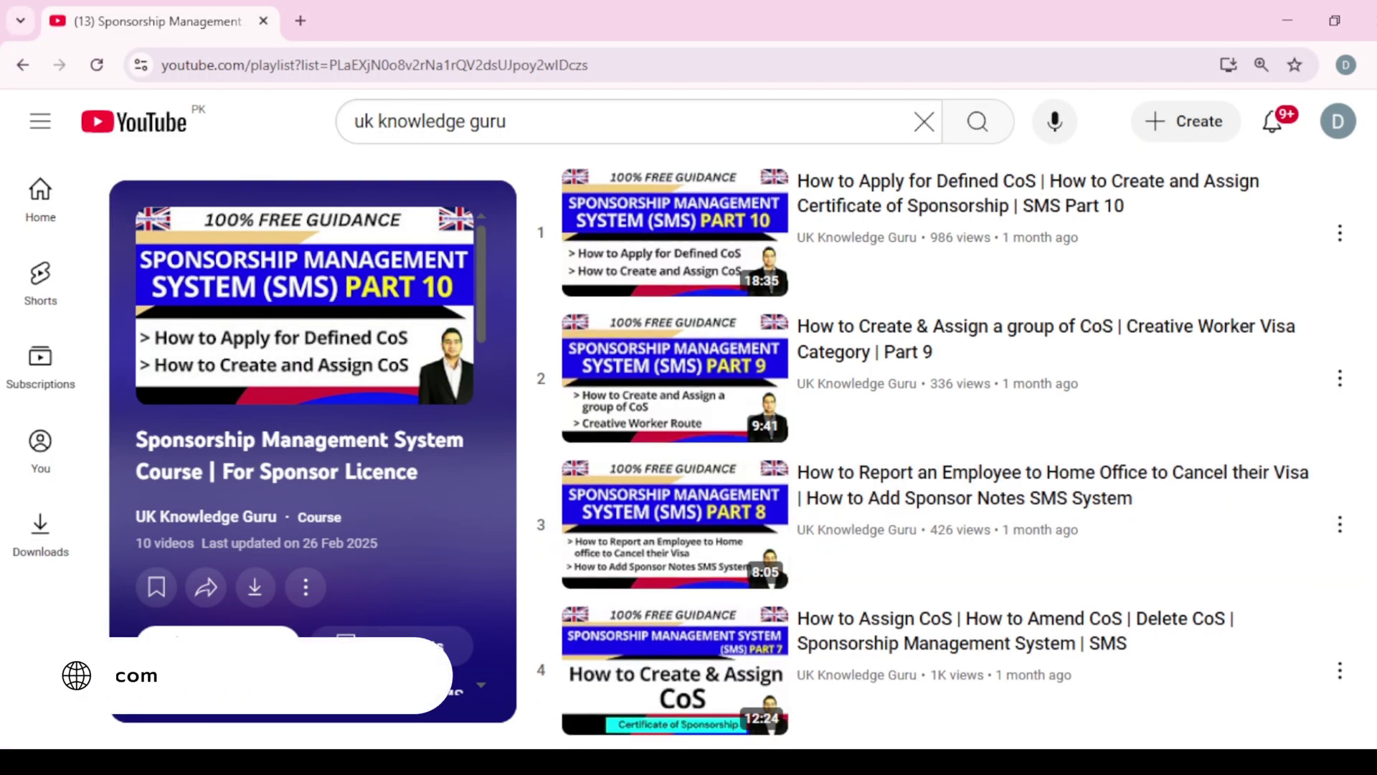
# - Look through the videos in the YouTube playlist Sponsorship Management System Course | For Sponsor Licence
pyautogui.scroll(-3, 932, 459)
pyautogui.scroll(-5, 932, 452)
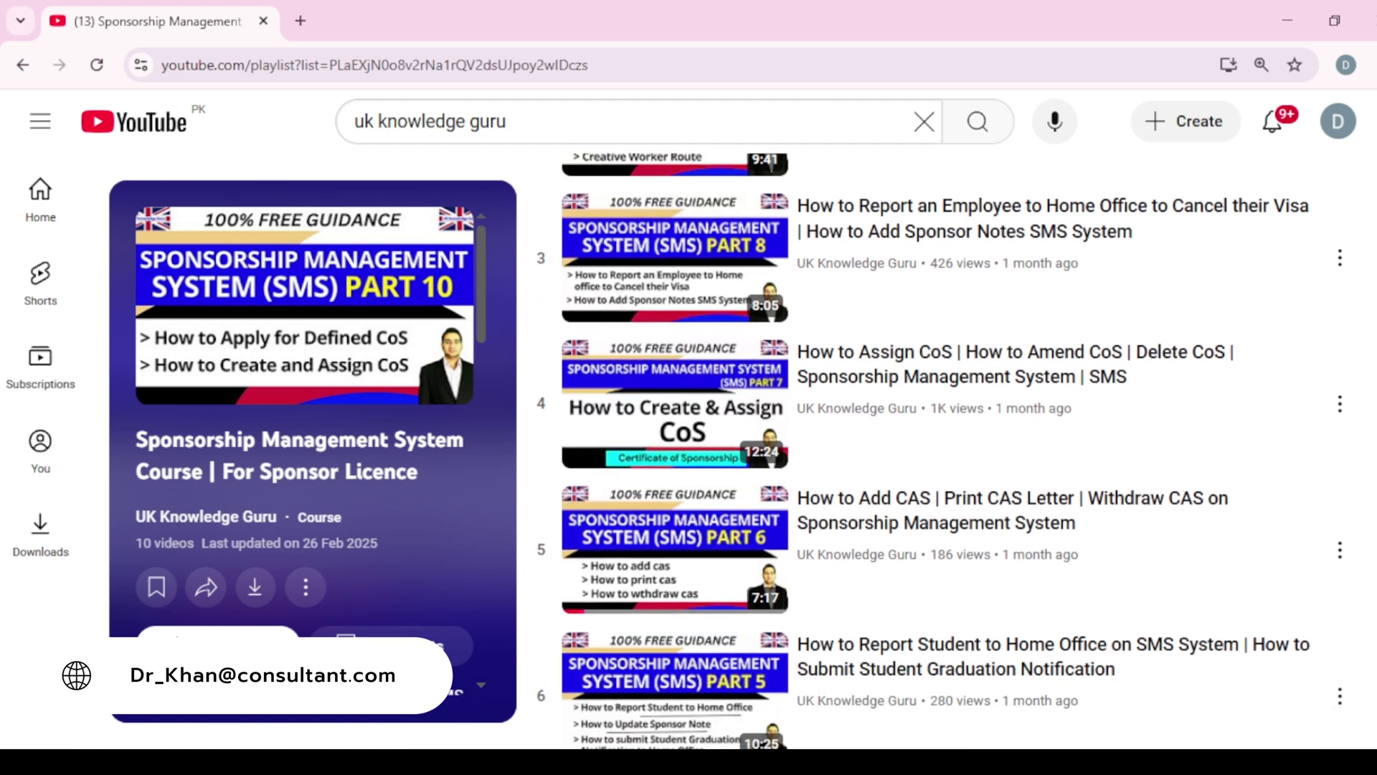
pyautogui.scroll(-5, 932, 452)
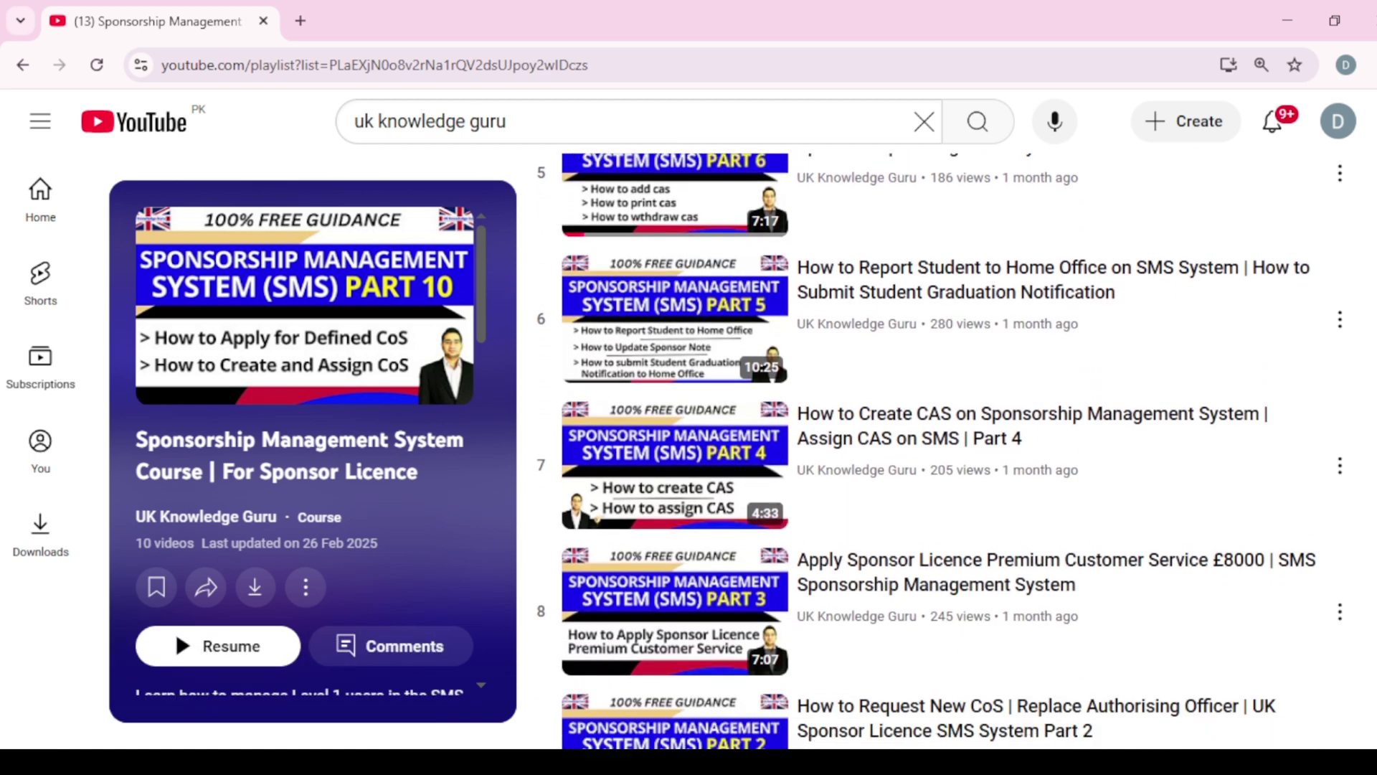
pyautogui.scroll(-1, 933, 452)
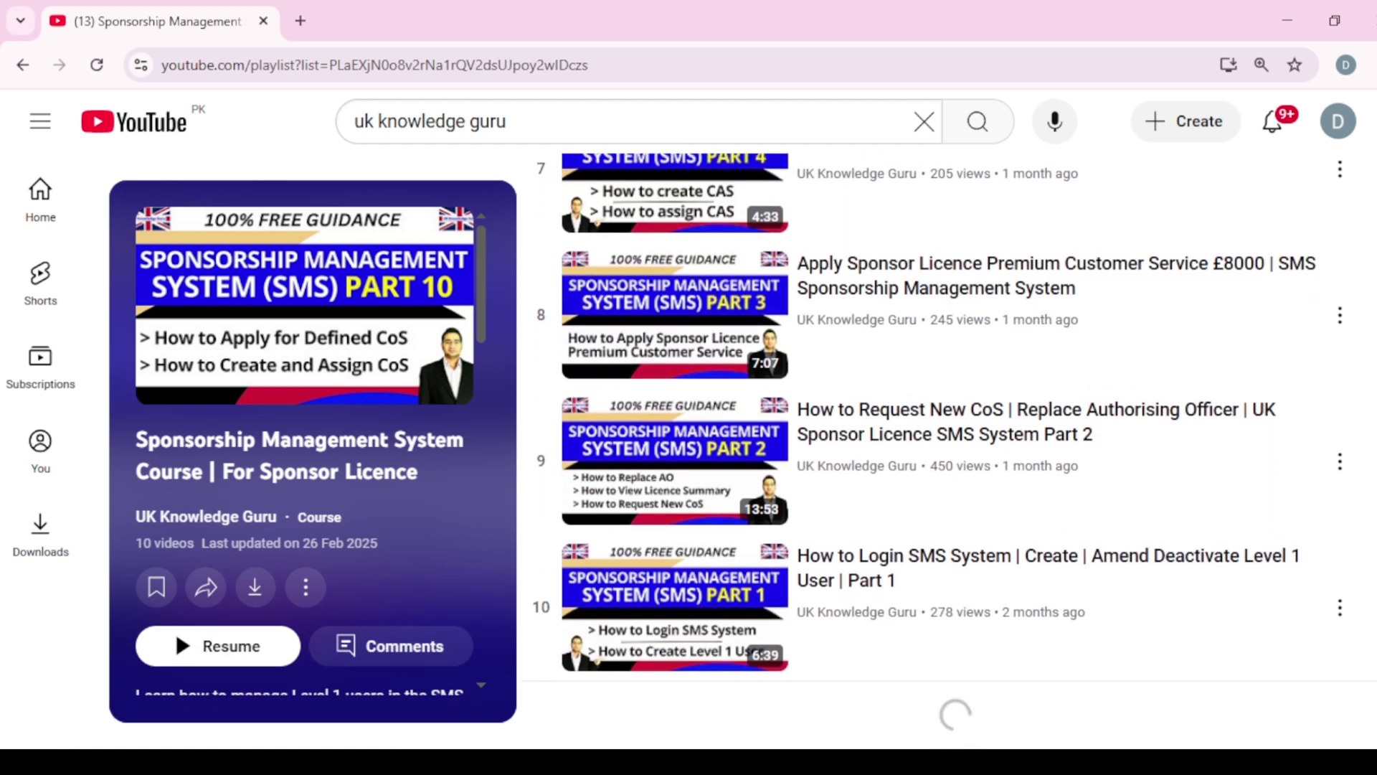